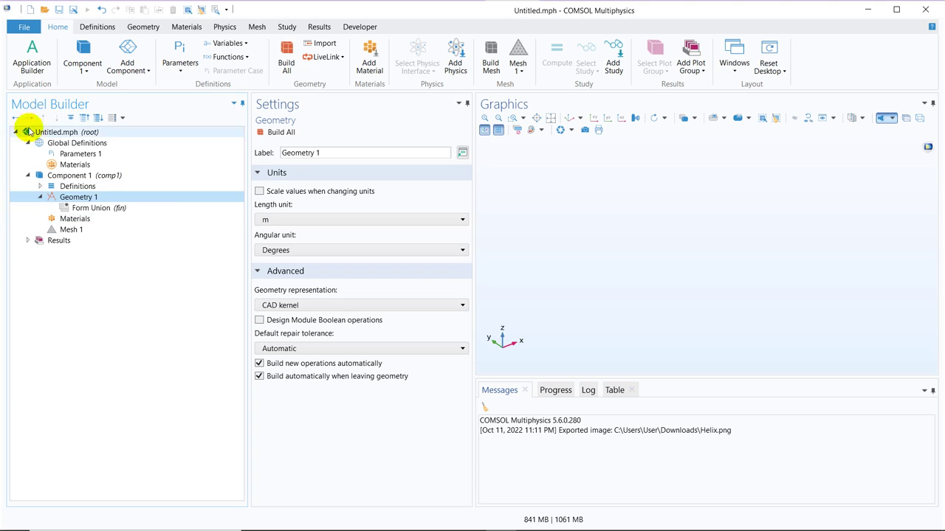
Add Helix 1 from More Primitives to Geometry 1, showing defaults of 3 turns and 1 m major radius
{"action": "right_click", "coordinate": [93, 197]}
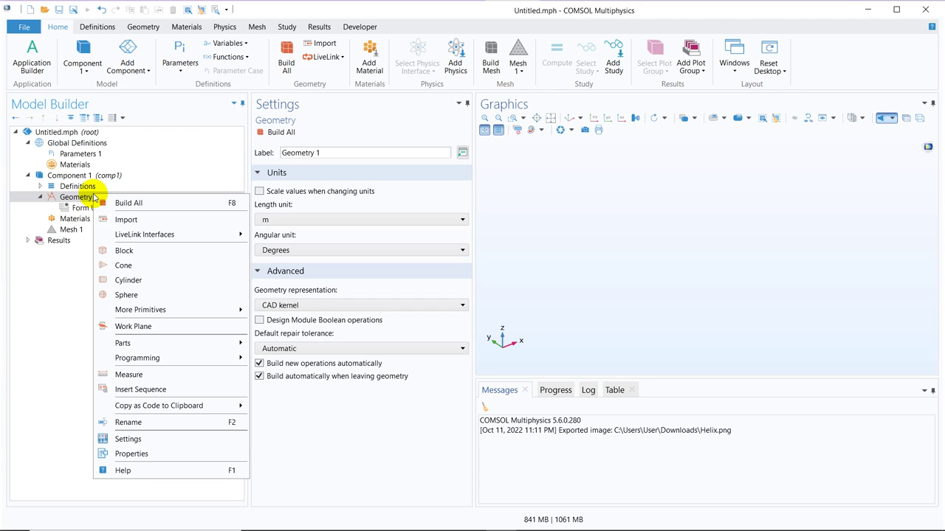
{"action": "mouse_move", "coordinate": [152, 314]}
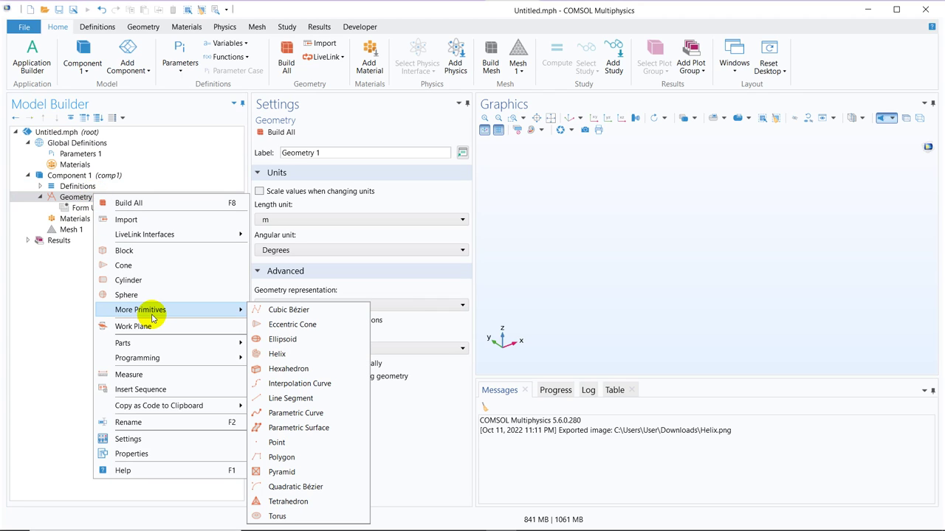
{"action": "left_click", "coordinate": [293, 357]}
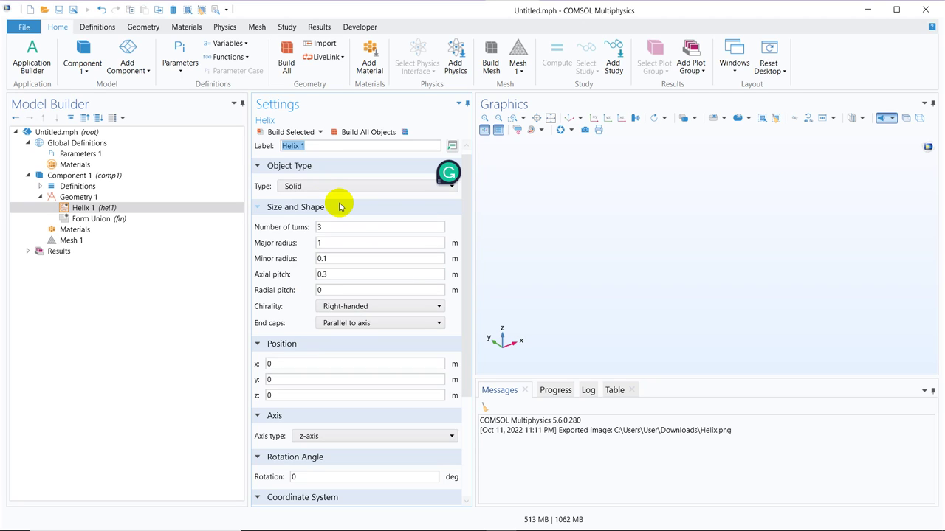
Build the default three-turn helix (0.1 m minor radius, 0.3 m pitch) and zoom to fit the coil
{"action": "left_click", "coordinate": [294, 133]}
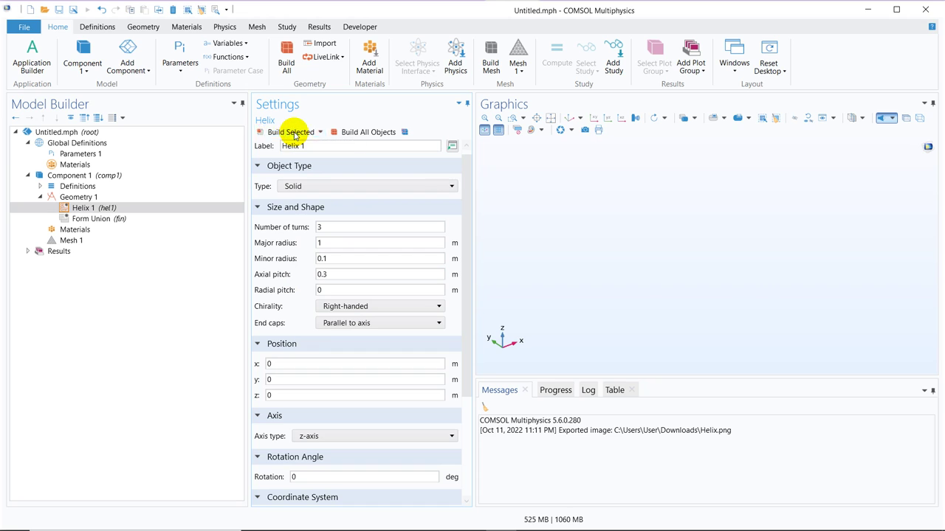
{"action": "left_click", "coordinate": [551, 118]}
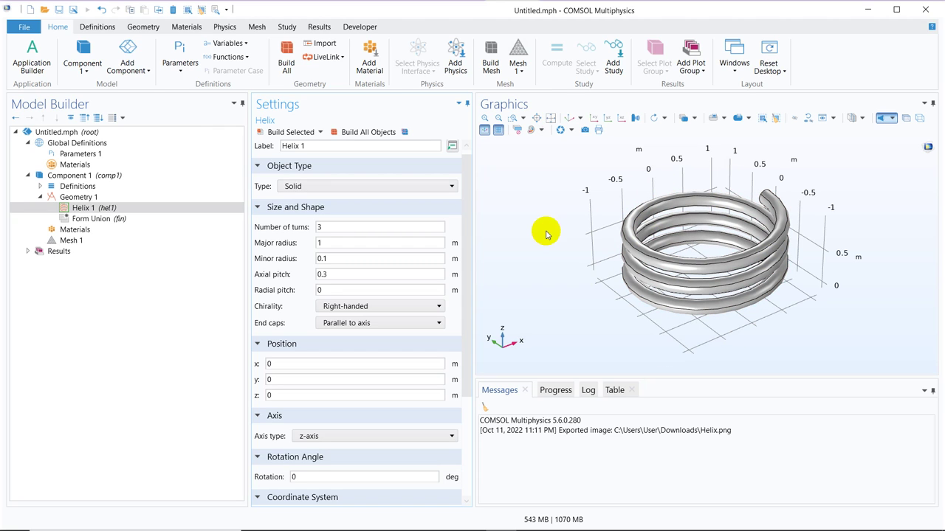
{"action": "left_click", "coordinate": [345, 378]}
{"action": "left_click", "coordinate": [342, 290]}
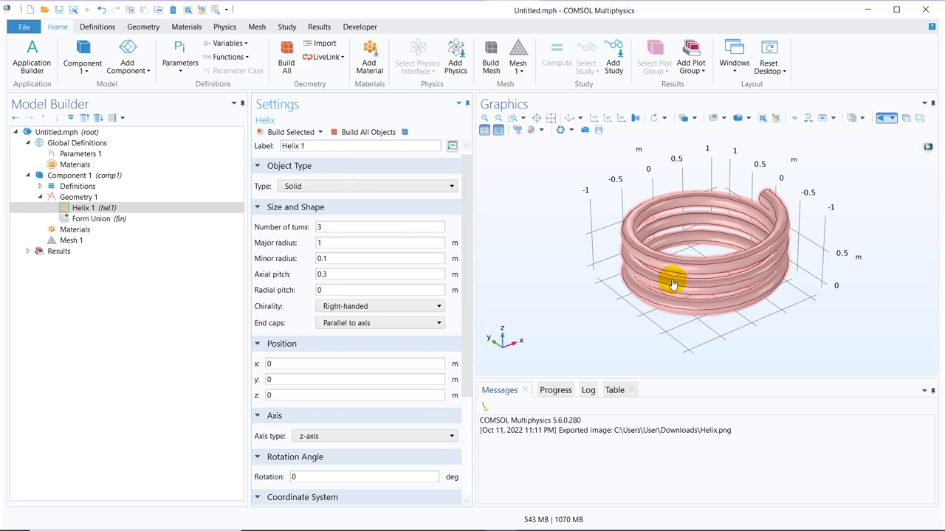
{"action": "double_click", "coordinate": [357, 227]}
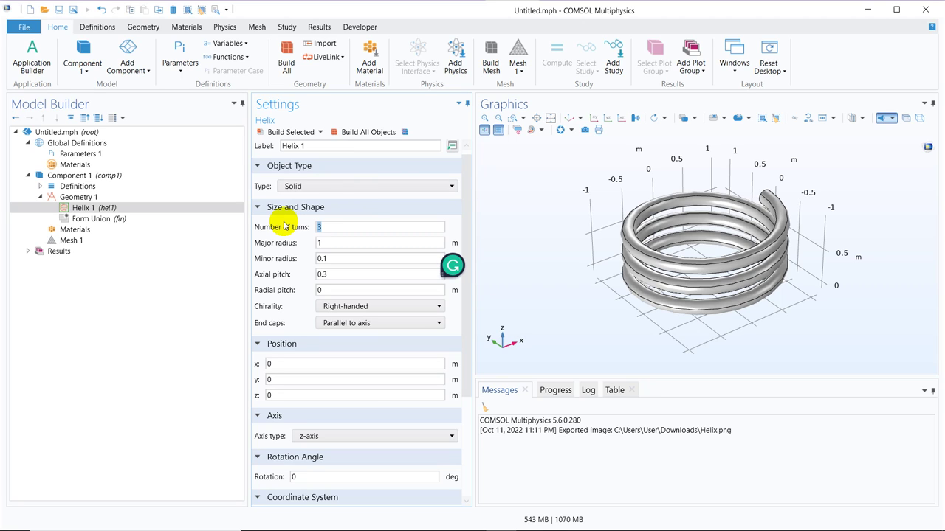
Give the helix 6 turns, rebuild it and fit the taller coil in view
{"action": "type", "text": "6"}
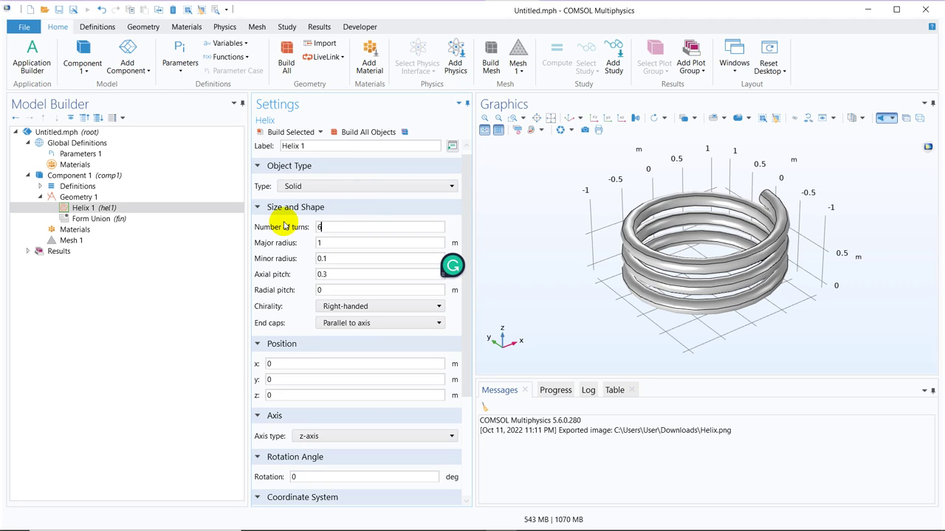
{"action": "left_click", "coordinate": [298, 133]}
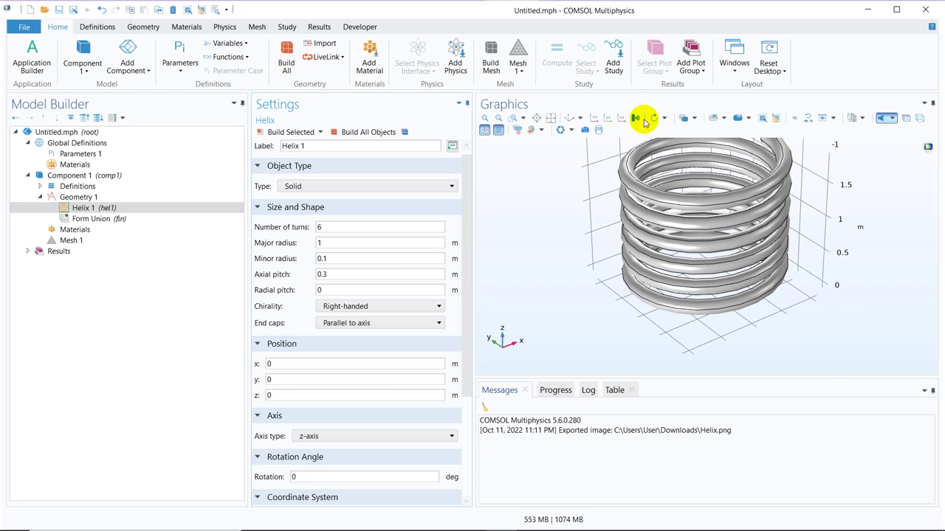
{"action": "left_click", "coordinate": [550, 120]}
{"action": "left_click", "coordinate": [322, 275]}
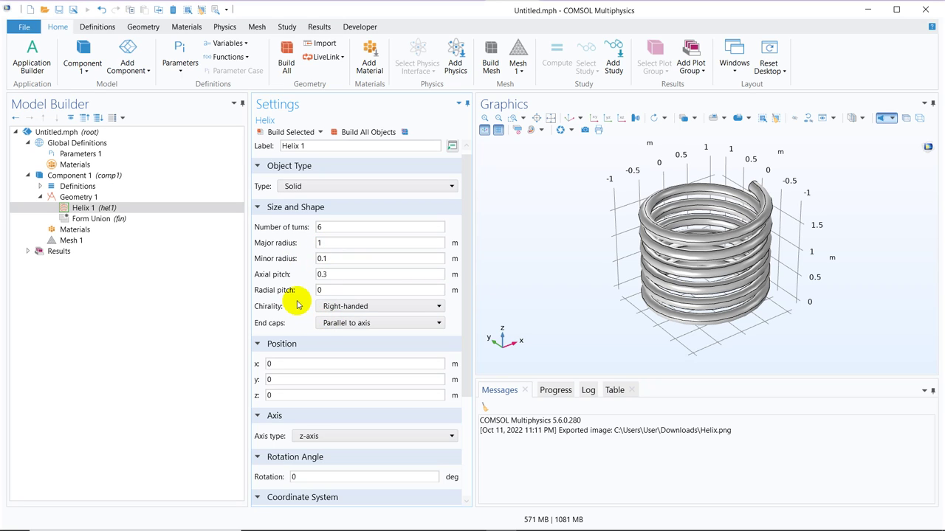
Change the helix axial pitch to 0.6 m and rebuild the stretched coil
{"action": "left_click", "coordinate": [335, 274]}
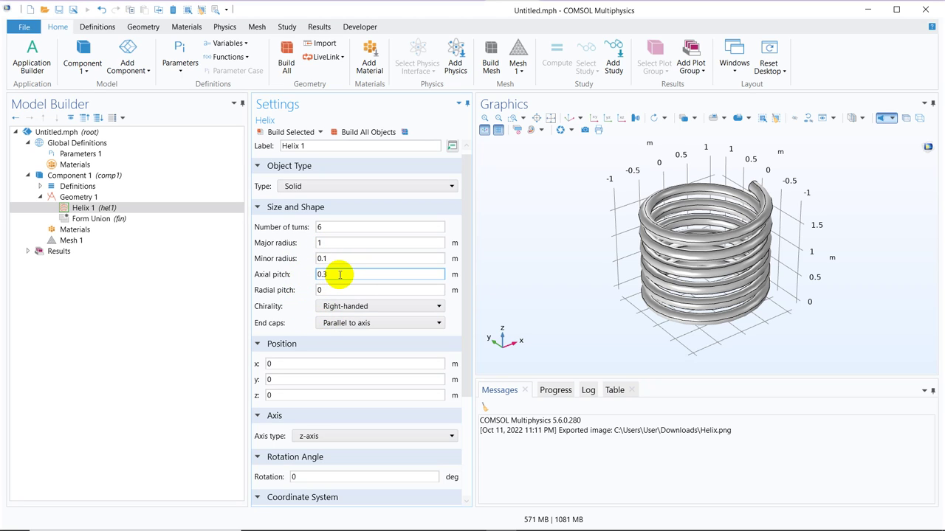
{"action": "key", "text": "BackSpace"}
{"action": "type", "text": "6"}
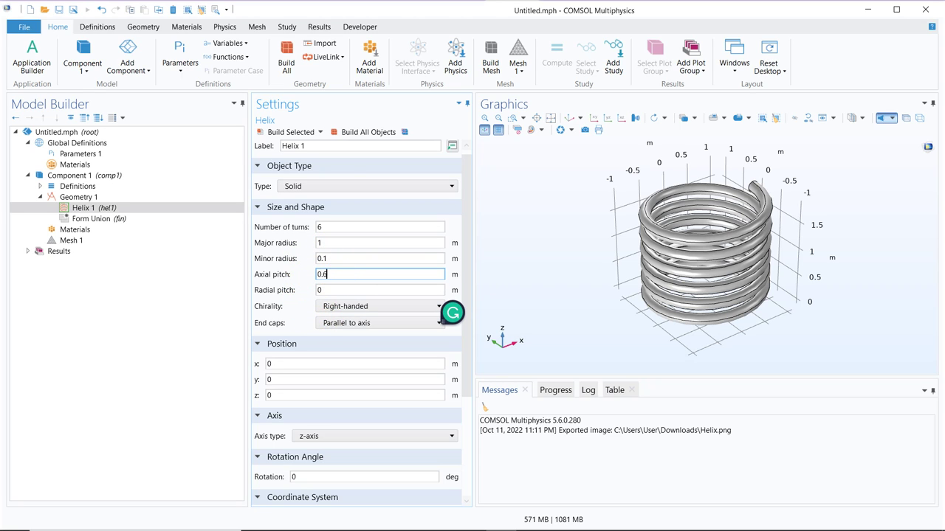
{"action": "left_click", "coordinate": [295, 131]}
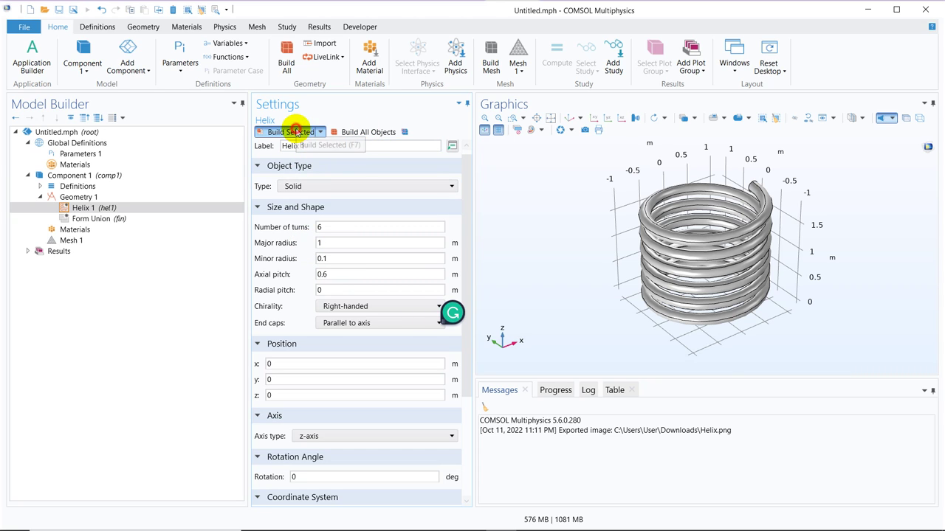
{"action": "left_click", "coordinate": [554, 118]}
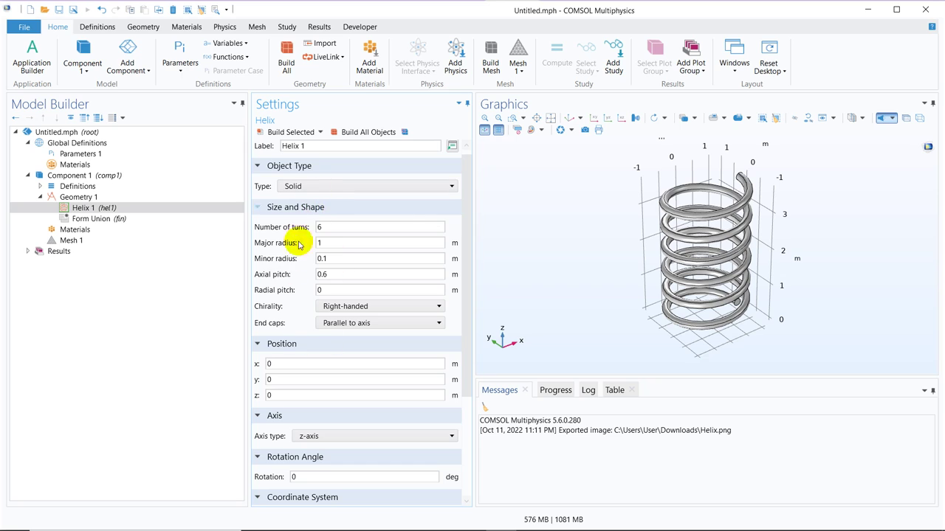
Set the helix major radius to 0.5 m and rebuild it
{"action": "left_click", "coordinate": [321, 289]}
{"action": "left_click", "coordinate": [331, 229]}
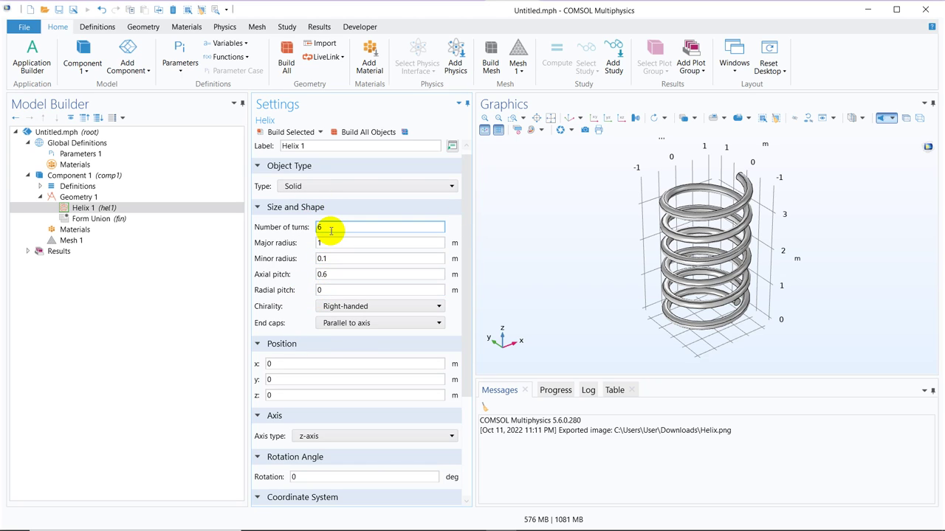
{"action": "left_click", "coordinate": [329, 244]}
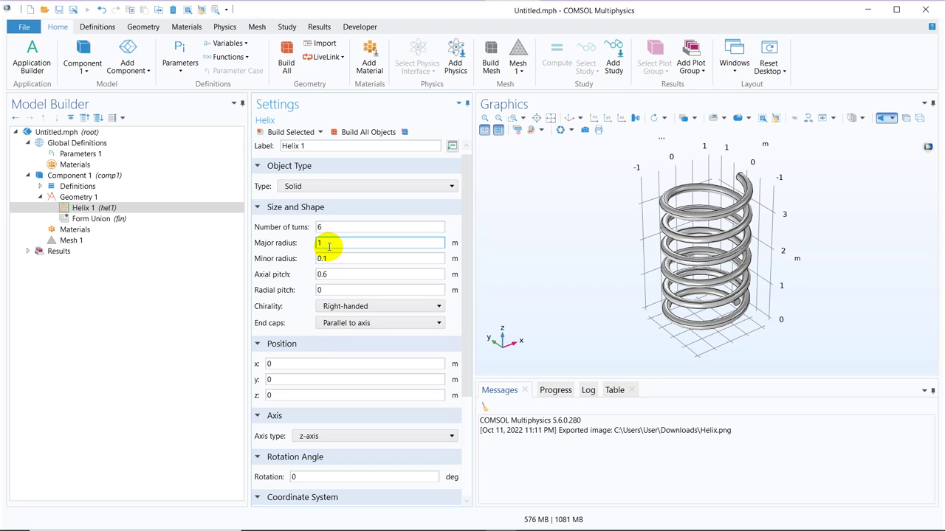
{"action": "left_click", "coordinate": [263, 240]}
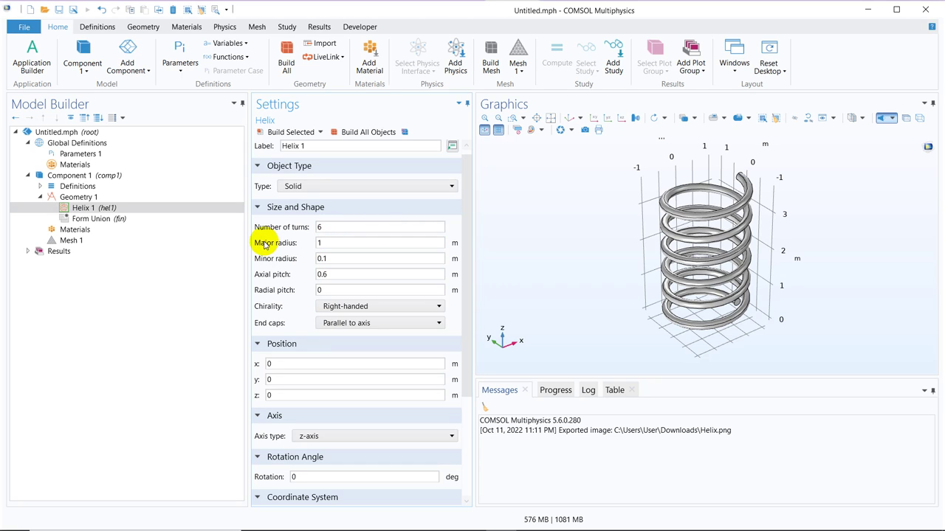
{"action": "left_click", "coordinate": [730, 196]}
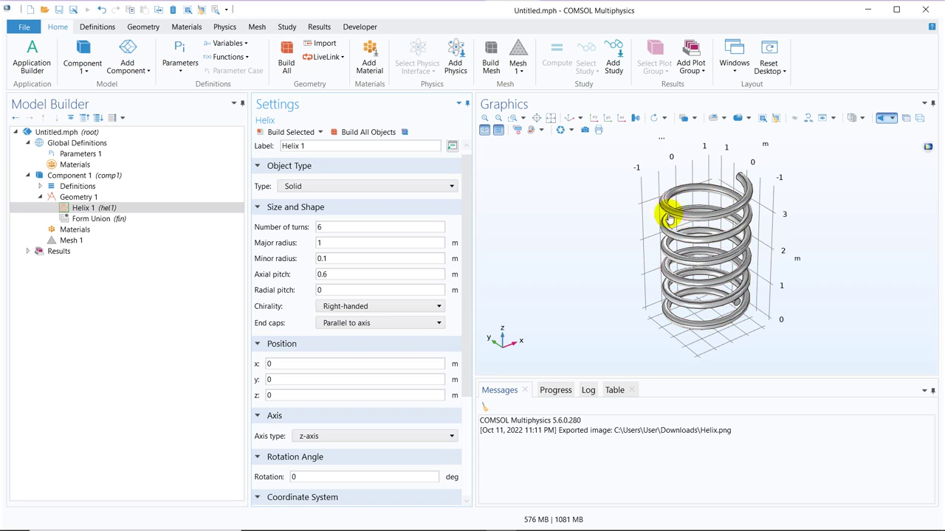
{"action": "left_click", "coordinate": [336, 258]}
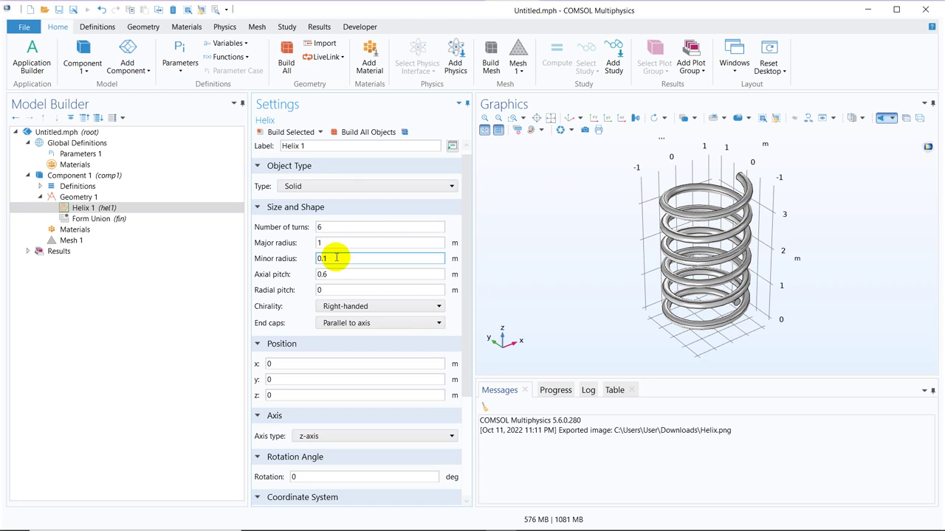
{"action": "left_click", "coordinate": [334, 245]}
{"action": "double_click", "coordinate": [334, 245]}
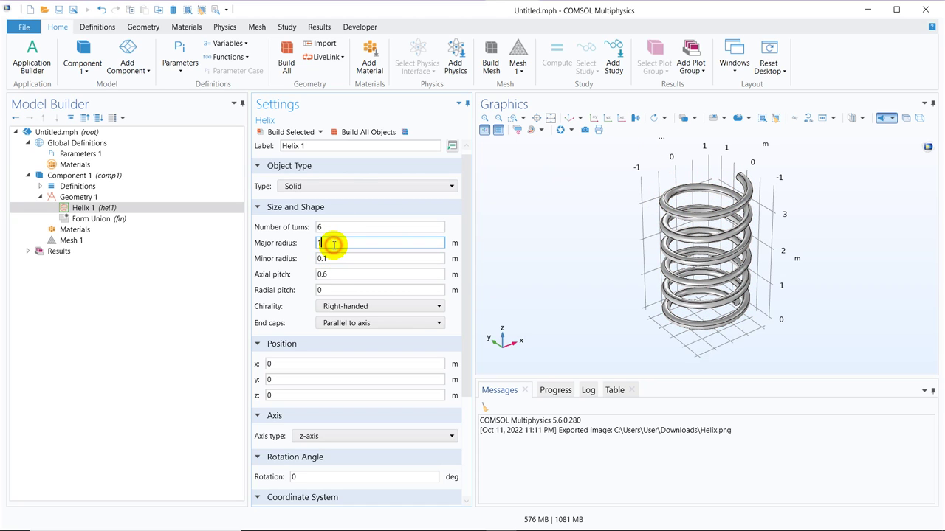
{"action": "key", "text": "BackSpace"}
{"action": "type", "text": "0.5"}
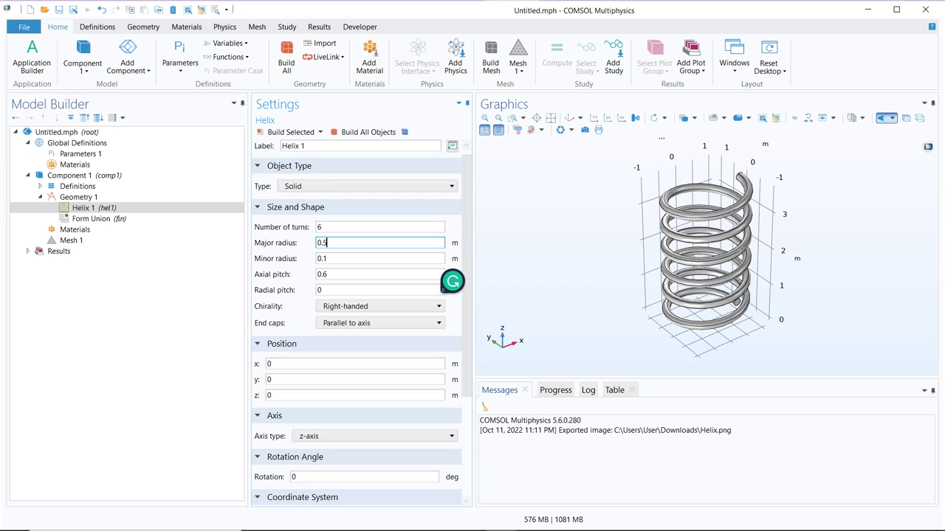
{"action": "left_click", "coordinate": [293, 132]}
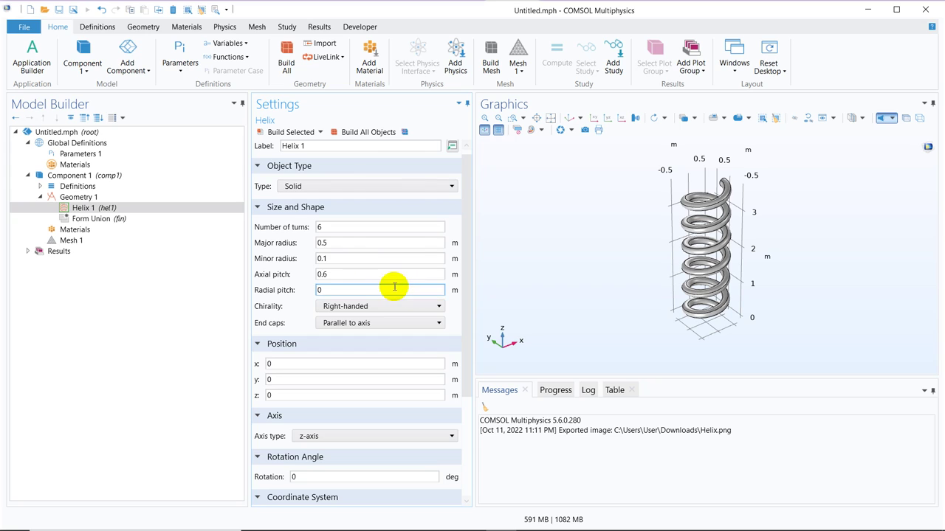
Thicken the coil with a 0.2 m minor radius and rebuild the helix
{"action": "left_click", "coordinate": [322, 260]}
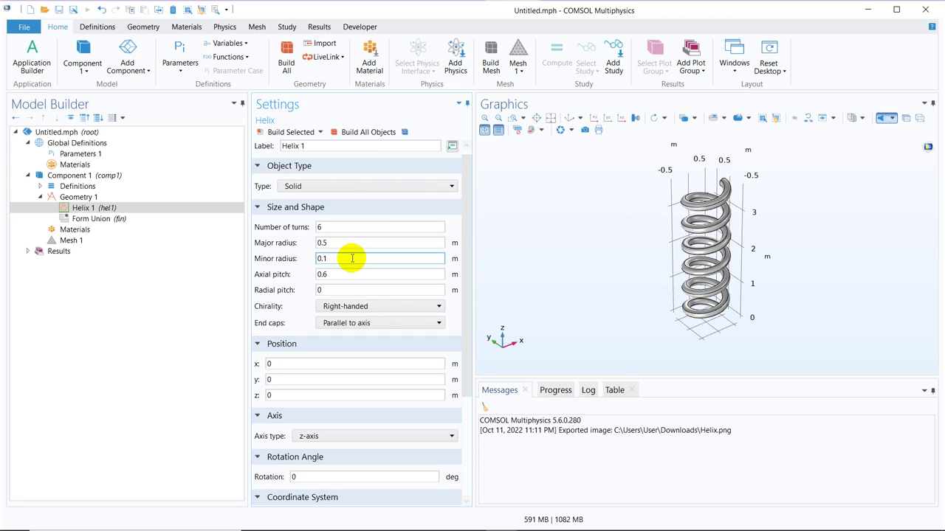
{"action": "key", "text": "BackSpace"}
{"action": "type", "text": "2"}
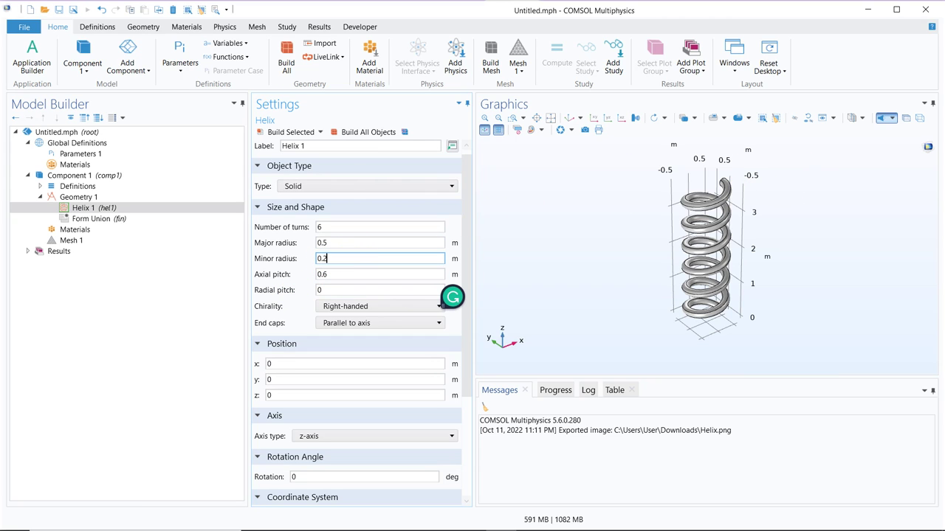
{"action": "left_click", "coordinate": [299, 133]}
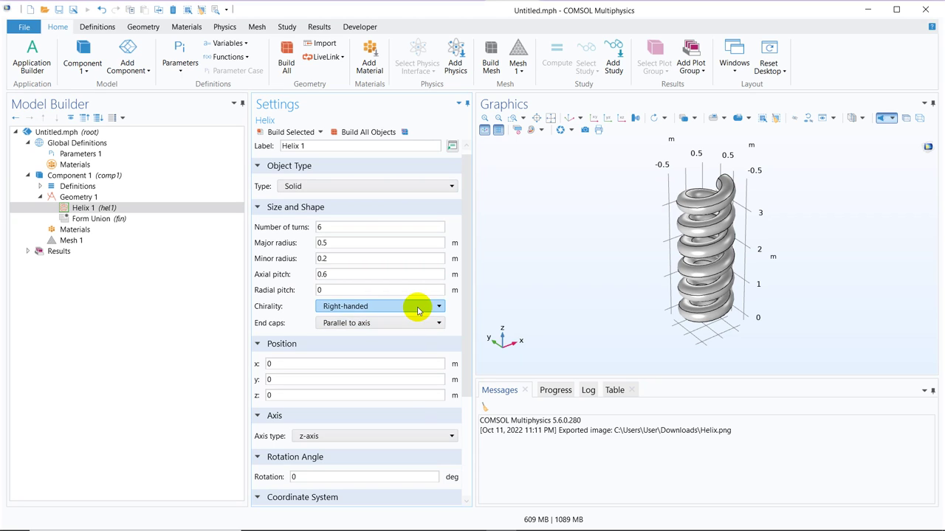
{"action": "left_click", "coordinate": [417, 310]}
{"action": "left_click", "coordinate": [369, 331]}
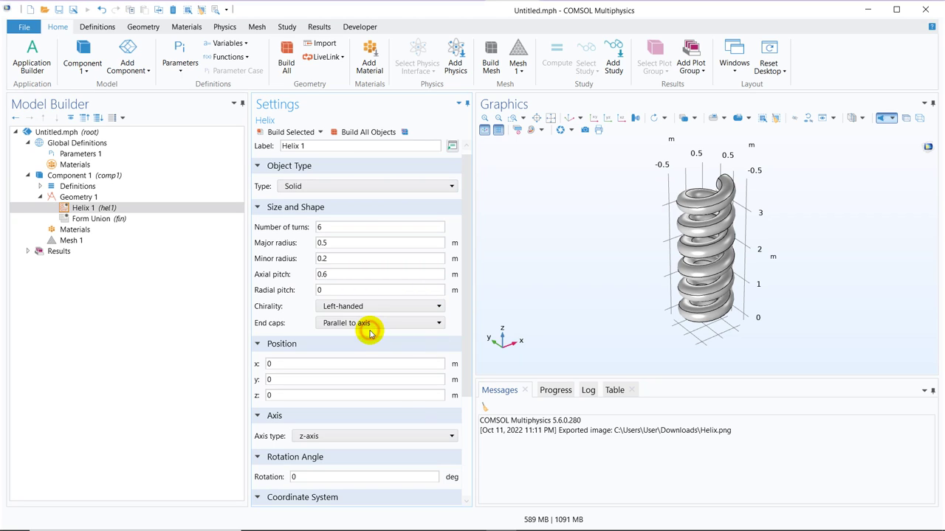
{"action": "left_click", "coordinate": [290, 134]}
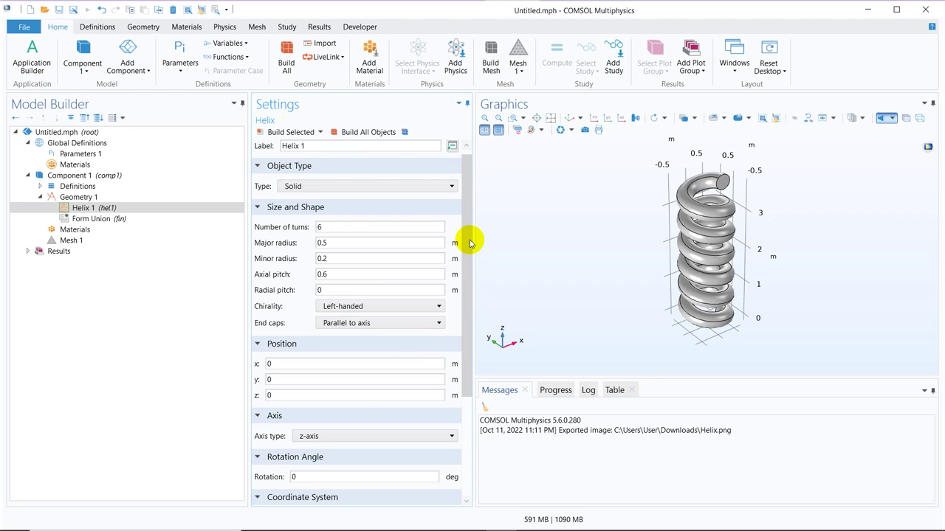
{"action": "left_click_drag", "start_coordinate": [470, 243], "coordinate": [463, 305]}
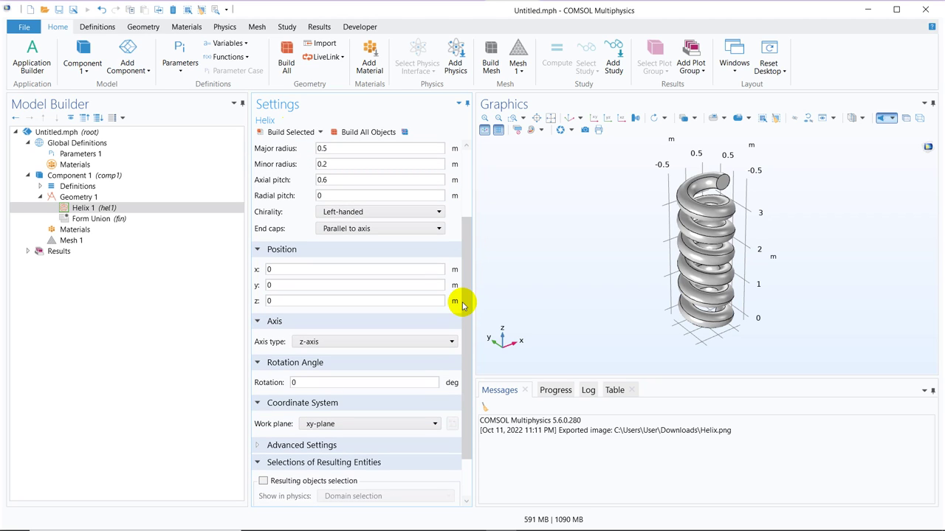
Switch the helix axis type to y-axis and rebuild the horizontal coil
{"action": "left_click", "coordinate": [434, 344]}
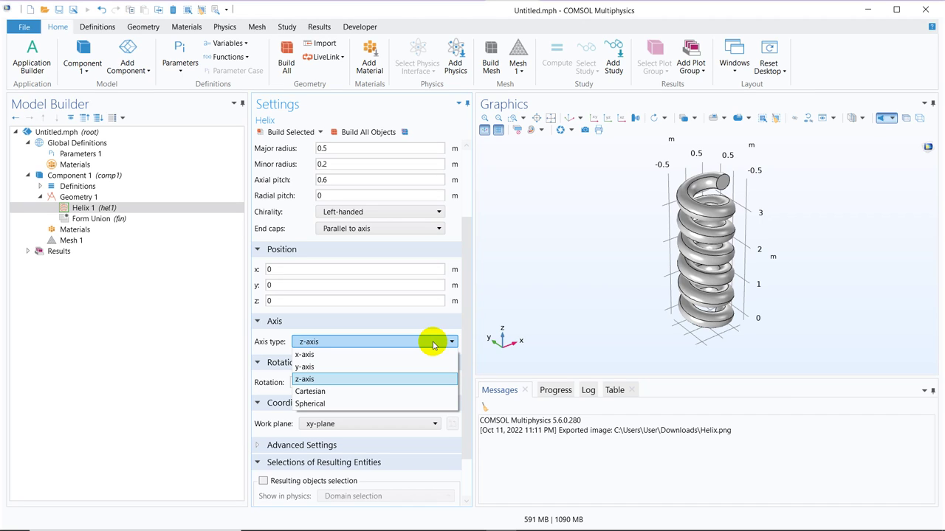
{"action": "left_click", "coordinate": [363, 367]}
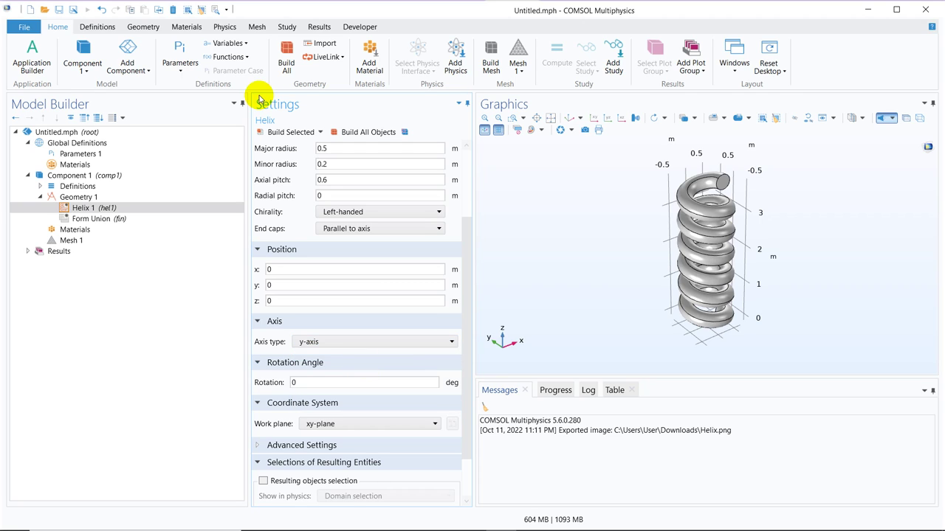
{"action": "left_click", "coordinate": [287, 132]}
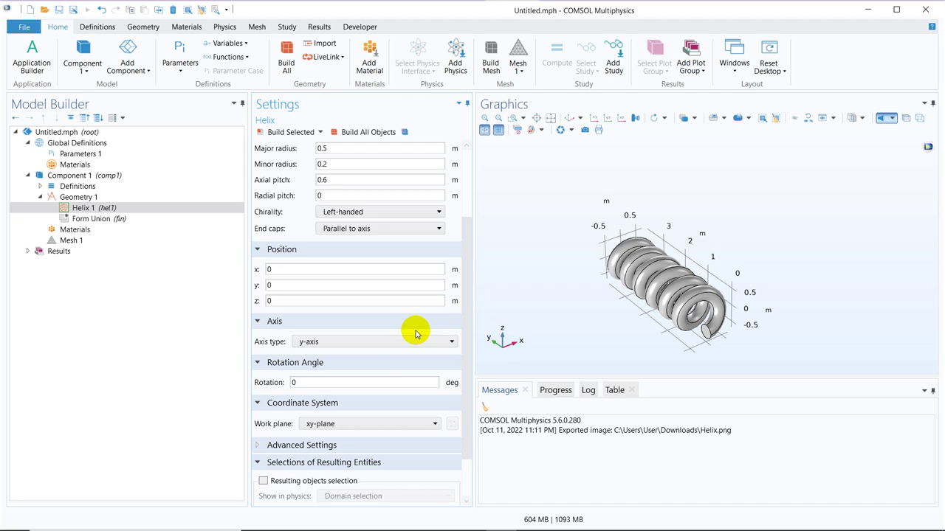
{"action": "left_click", "coordinate": [440, 341]}
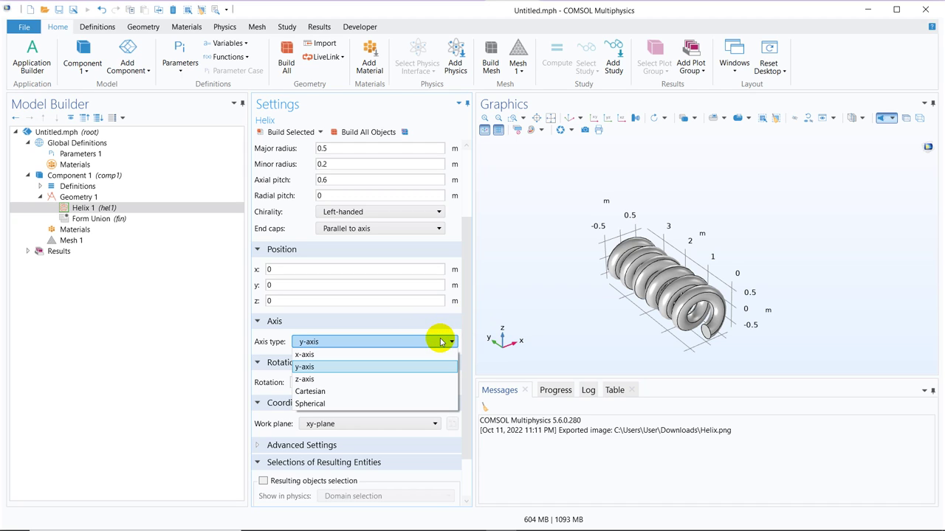
Set a Cartesian helix axis direction of (1, 1, 1) and rebuild the helix
{"action": "left_click", "coordinate": [380, 391]}
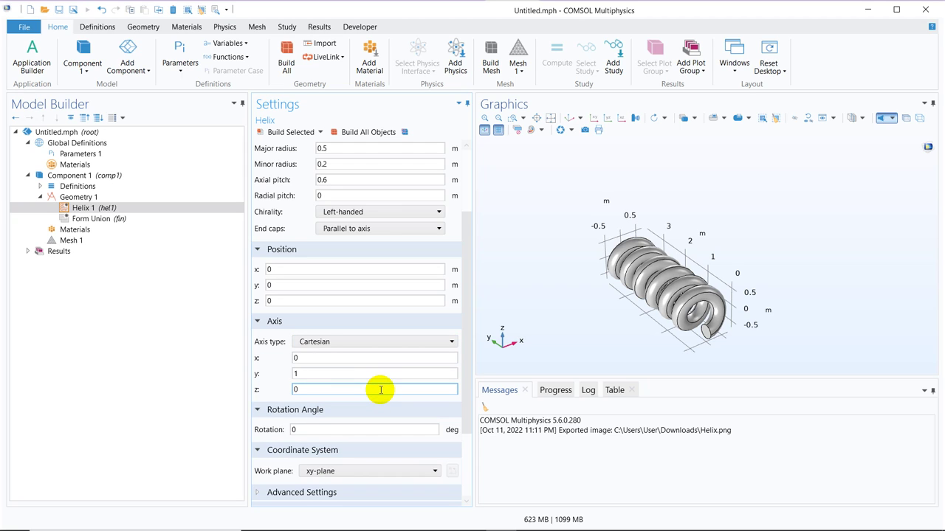
{"action": "left_click", "coordinate": [354, 434]}
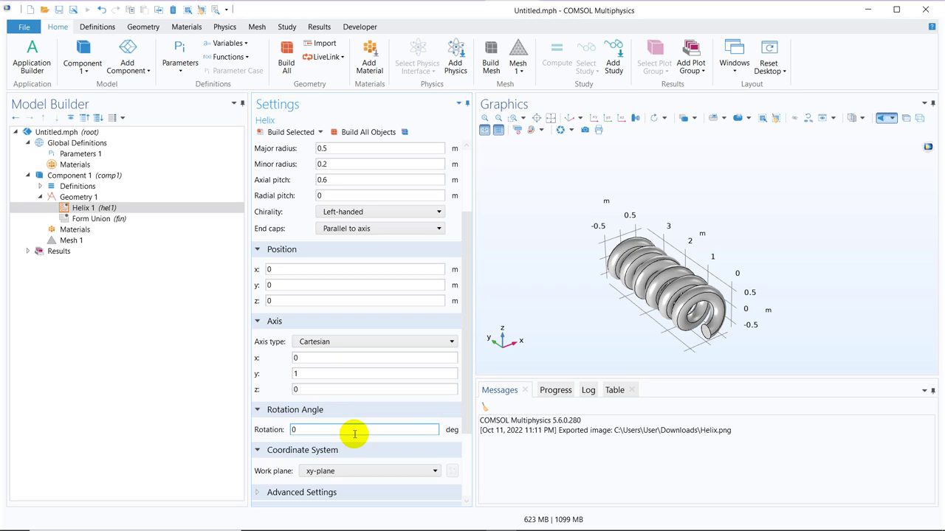
{"action": "left_click_drag", "start_coordinate": [312, 361], "coordinate": [277, 390]}
{"action": "type", "text": "1"}
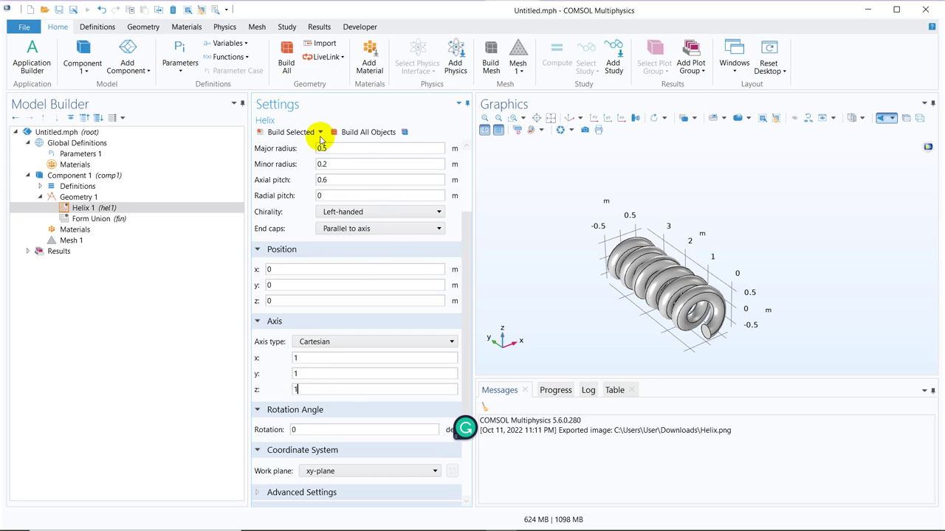
{"action": "left_click", "coordinate": [360, 134]}
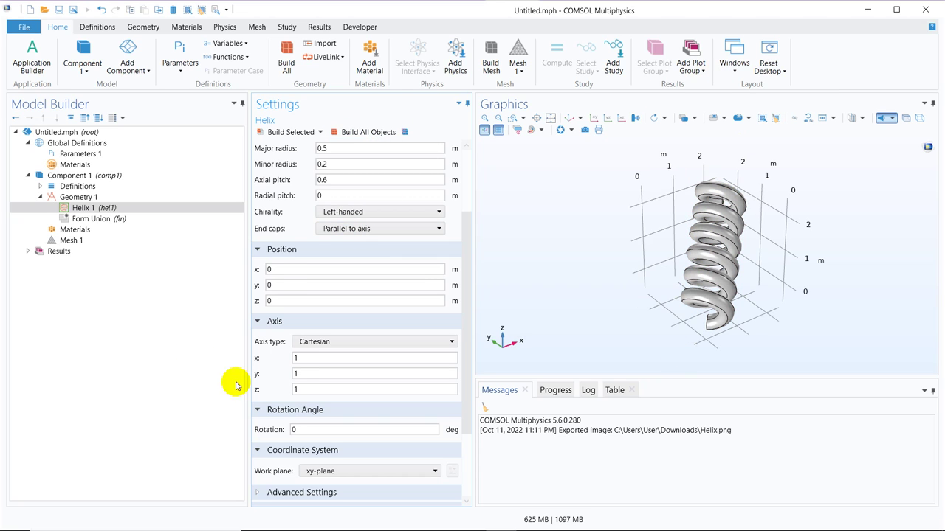
Change the axis y component to 0.5 for direction (1, 0.5, 1) and rebuild
{"action": "left_click", "coordinate": [296, 374]}
{"action": "left_click_drag", "start_coordinate": [288, 375], "coordinate": [283, 374]}
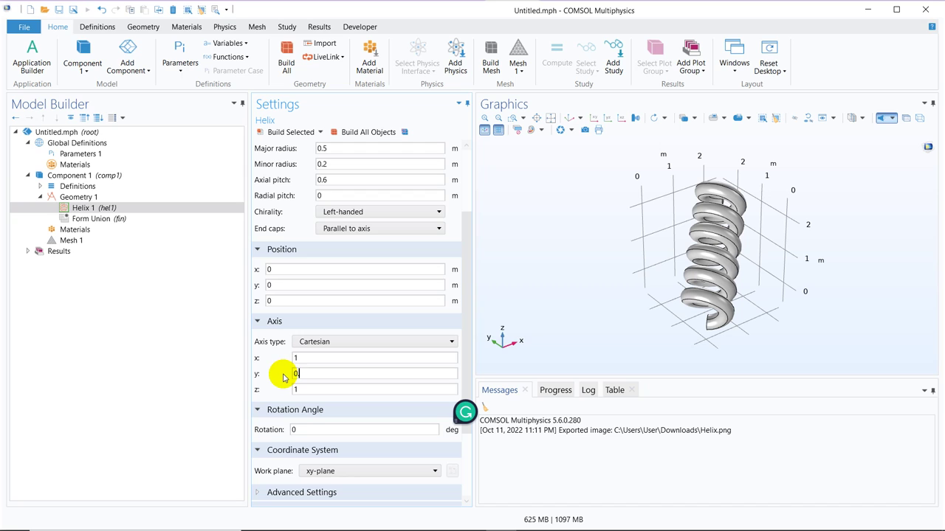
{"action": "type", "text": "0.5"}
{"action": "left_click", "coordinate": [295, 133]}
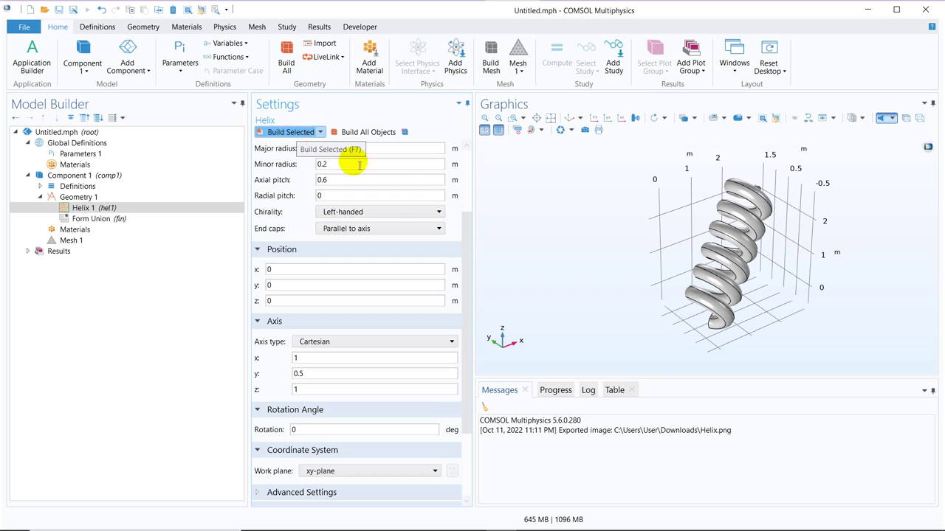
Use a spherical helix axis with theta 90° and phi 26.56505°, then rebuild it lying horizontal
{"action": "left_click", "coordinate": [397, 342]}
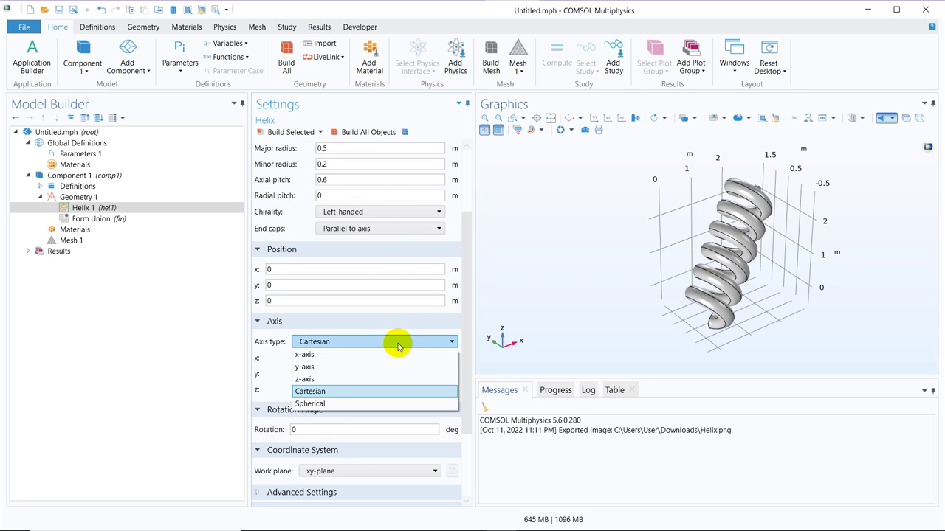
{"action": "left_click", "coordinate": [338, 404]}
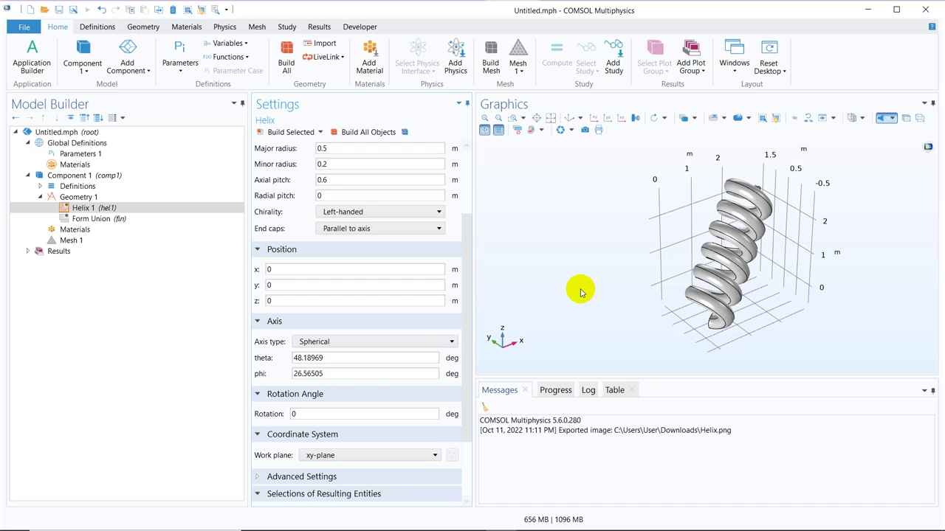
{"action": "left_click", "coordinate": [359, 358]}
{"action": "left_click_drag", "start_coordinate": [363, 358], "coordinate": [219, 364]}
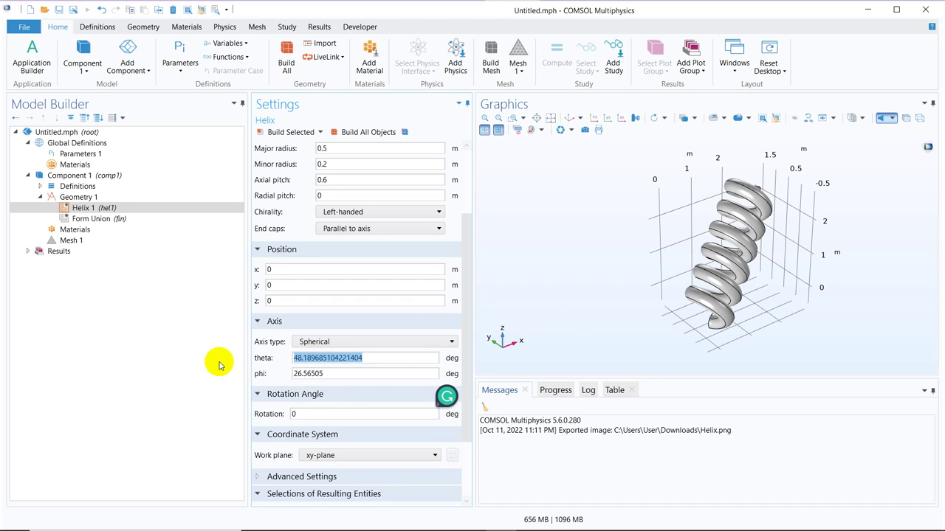
{"action": "type", "text": "90"}
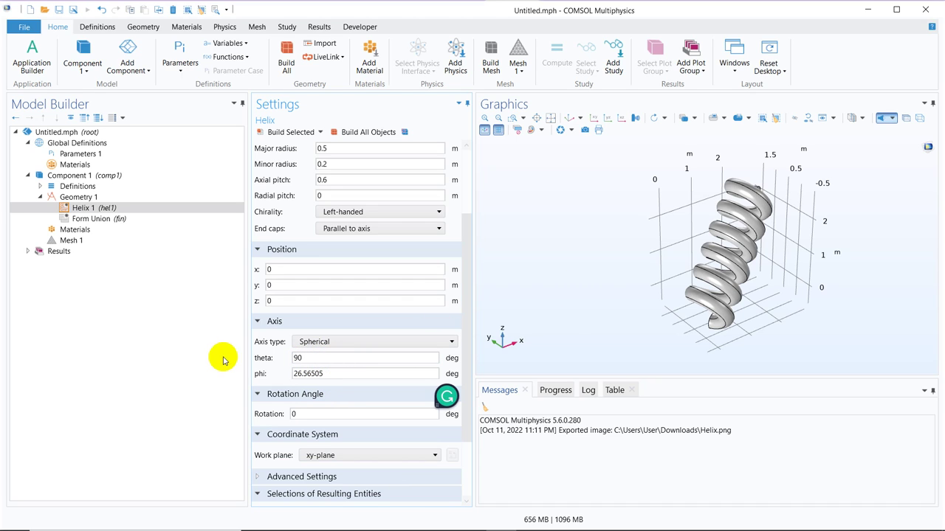
{"action": "left_click", "coordinate": [364, 130]}
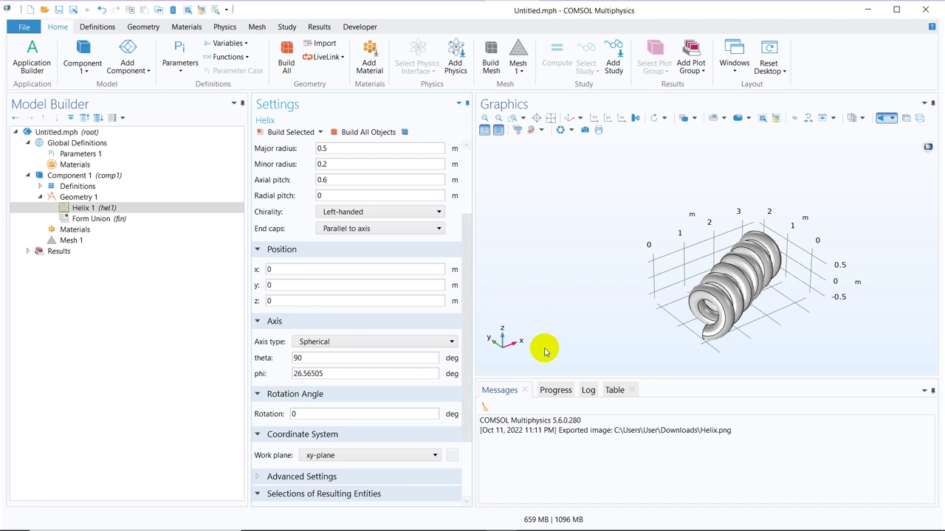
Disable Helix 1, then add a default Torus 1 (1 m major, 0.5 m minor radius) to Geometry 1
{"action": "right_click", "coordinate": [131, 210]}
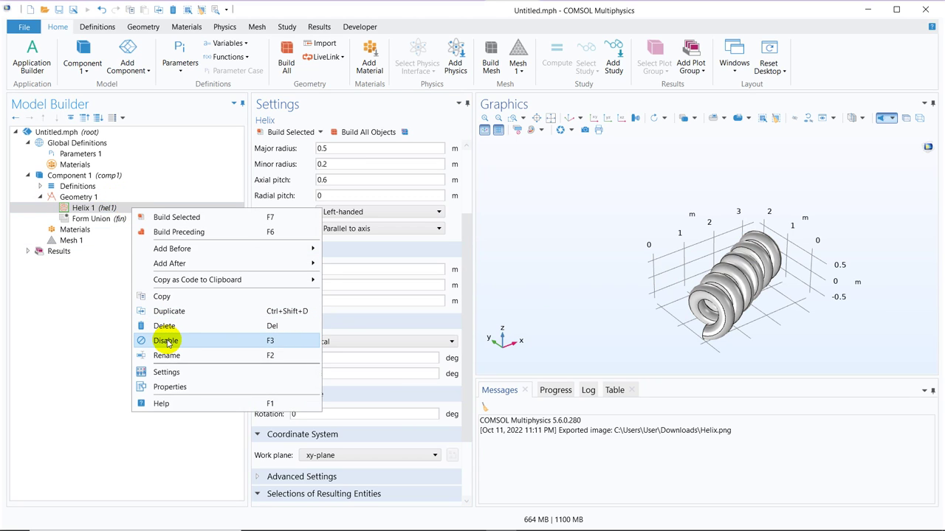
{"action": "left_click", "coordinate": [166, 341]}
{"action": "left_click", "coordinate": [96, 200]}
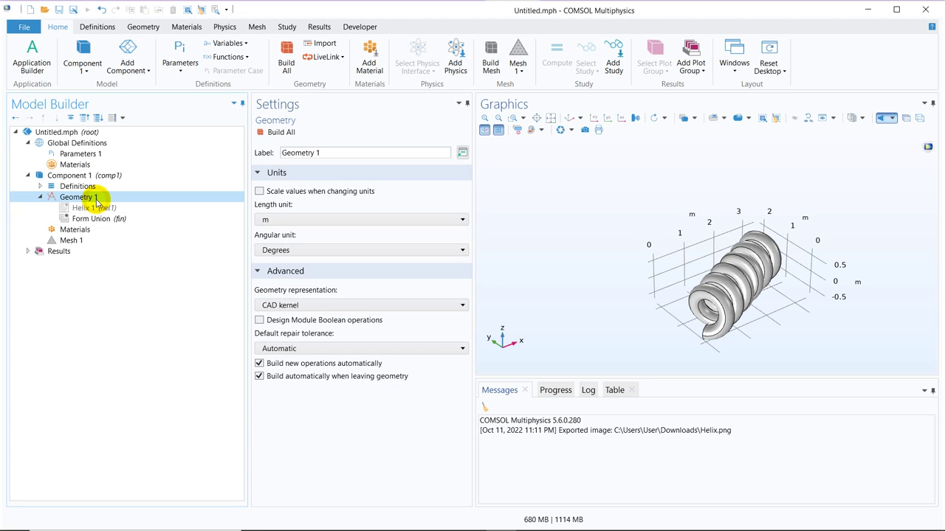
{"action": "right_click", "coordinate": [97, 200]}
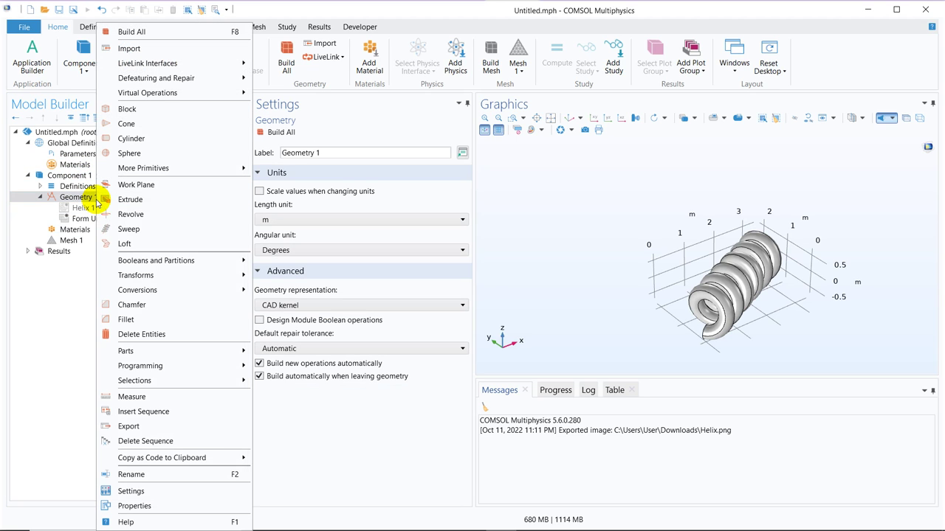
{"action": "mouse_move", "coordinate": [196, 168]}
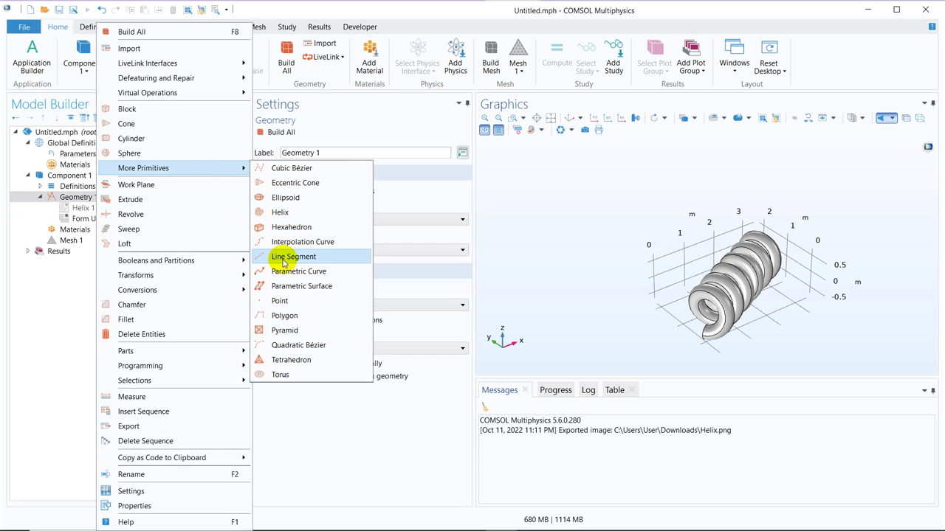
{"action": "left_click", "coordinate": [287, 376]}
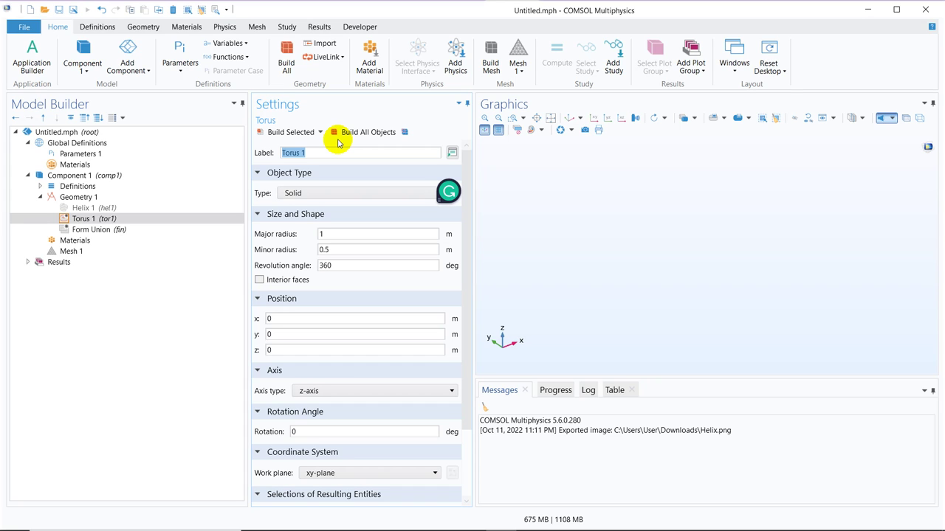
Build the torus and enlarge its major radius to 2 m
{"action": "left_click", "coordinate": [300, 138]}
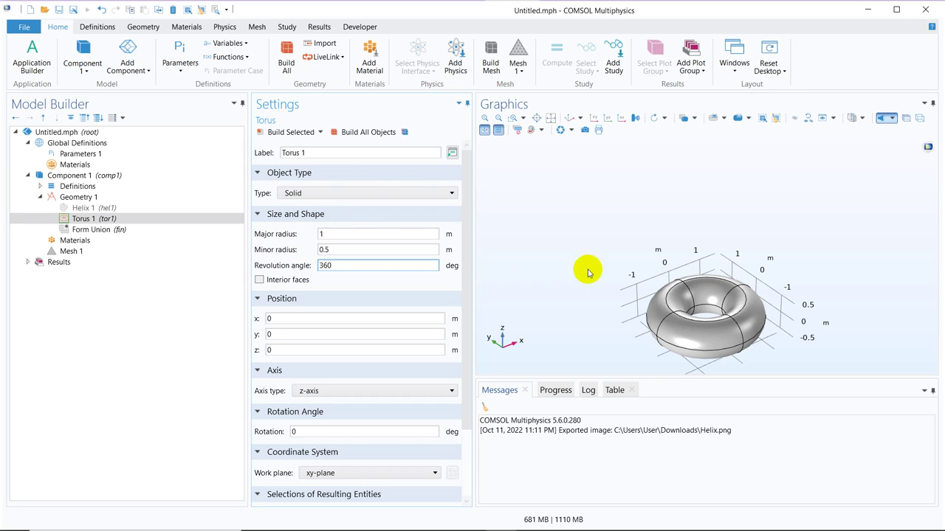
{"action": "double_click", "coordinate": [328, 234]}
{"action": "type", "text": "2"}
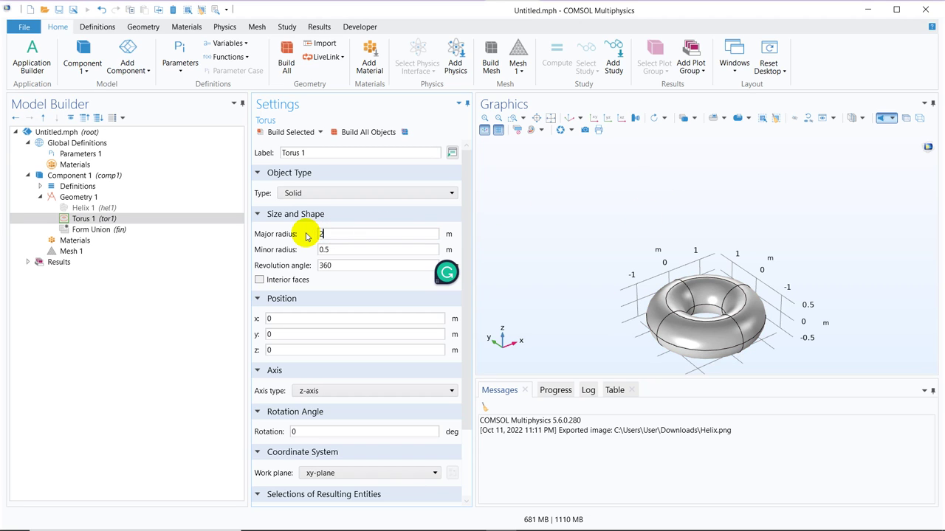
{"action": "left_click", "coordinate": [292, 132]}
Slim the torus to a 0.25 m minor radius, rebuild, and tilt the view to inspect the ring
{"action": "left_click", "coordinate": [336, 250]}
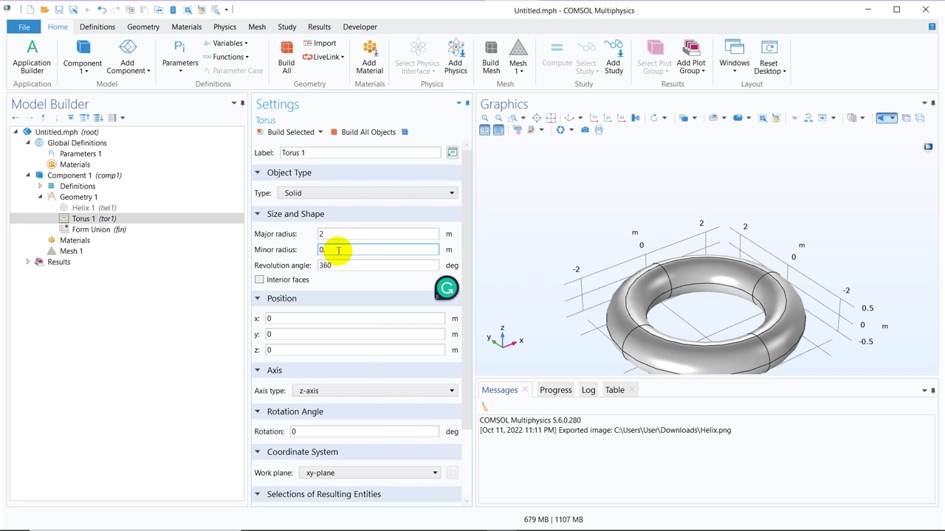
{"action": "type", "text": "25"}
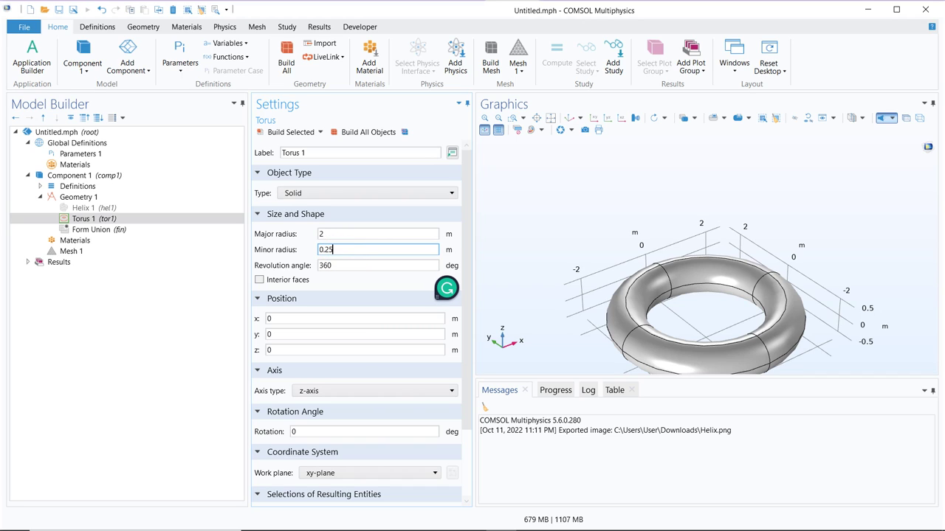
{"action": "left_click", "coordinate": [282, 133]}
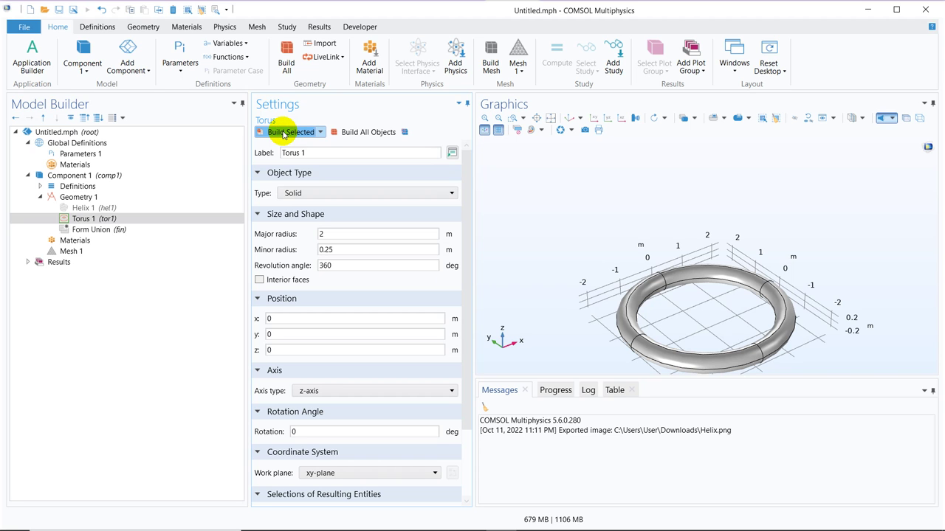
{"action": "left_click_drag", "start_coordinate": [700, 303], "coordinate": [712, 239]}
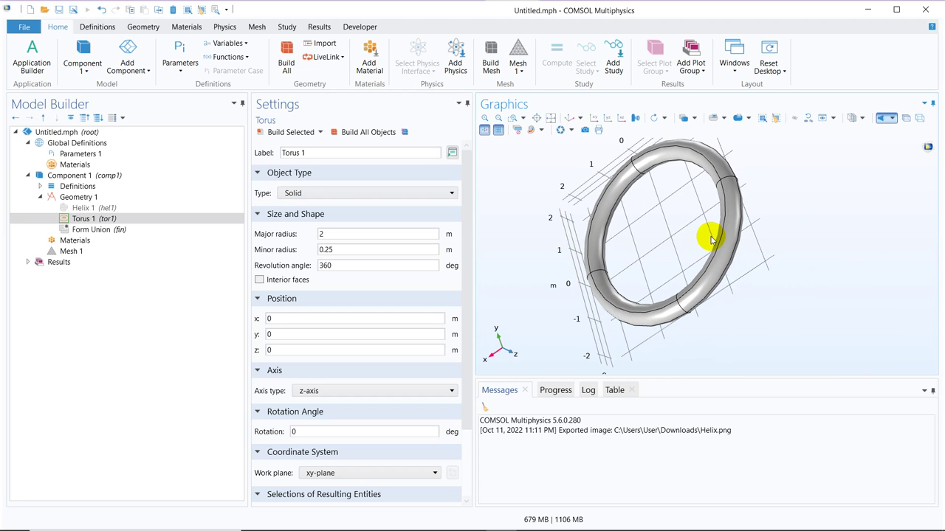
Move Torus 1 to y = 1 m, rebuild it, and return to the default view
{"action": "left_click", "coordinate": [279, 334]}
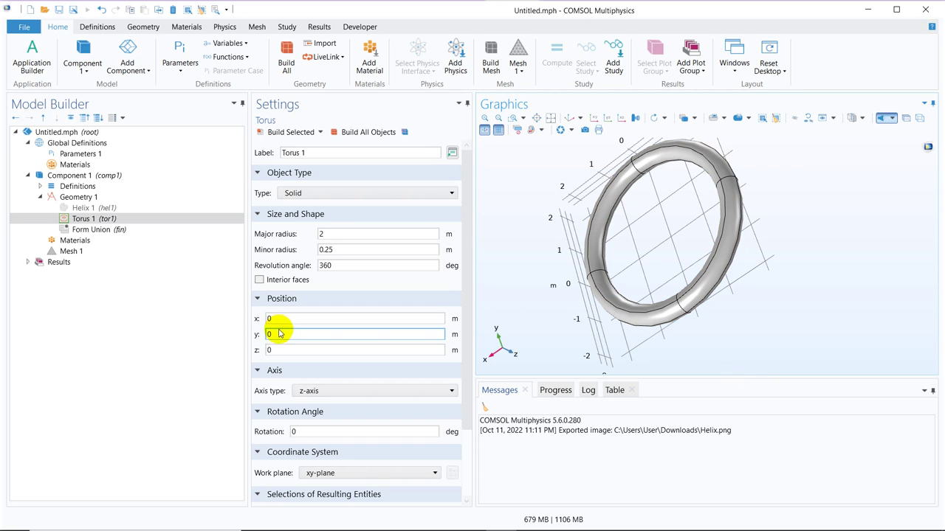
{"action": "double_click", "coordinate": [279, 333]}
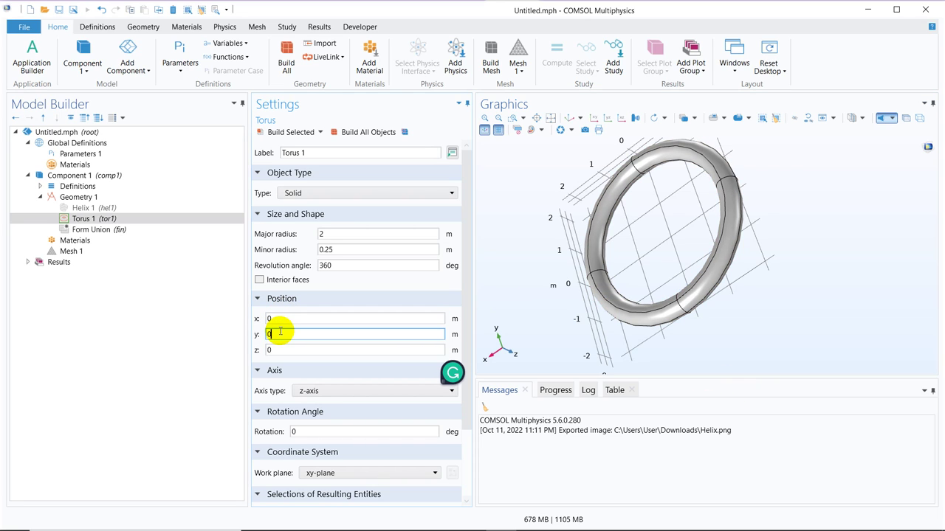
{"action": "type", "text": "1"}
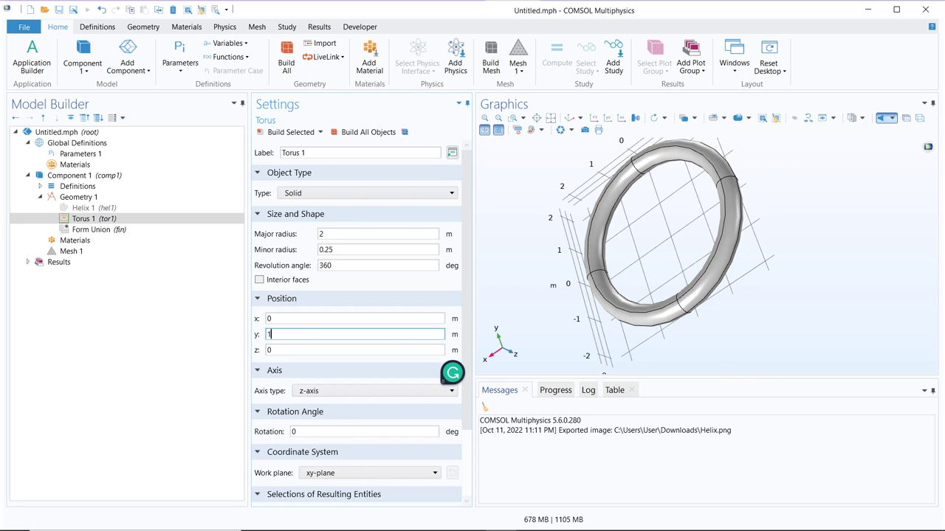
{"action": "left_click", "coordinate": [294, 134]}
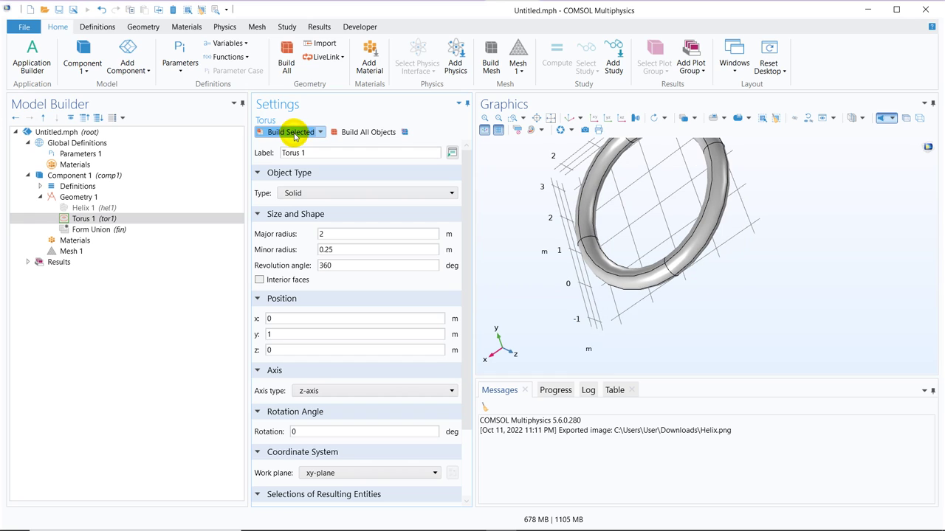
{"action": "left_click", "coordinate": [570, 118]}
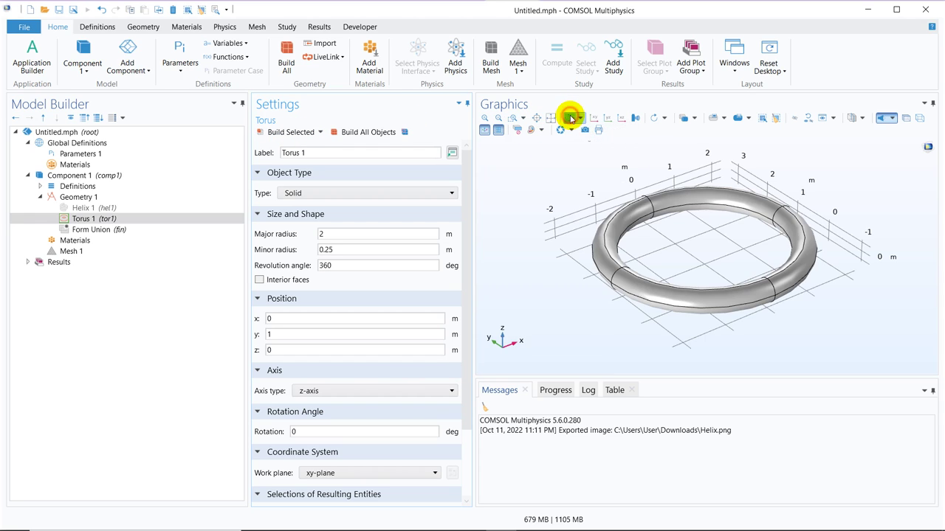
Raise Torus 1 to z = 1 m and rebuild it at (0, 1, 1)
{"action": "left_click", "coordinate": [285, 350]}
{"action": "key", "text": "ctrl+a"}
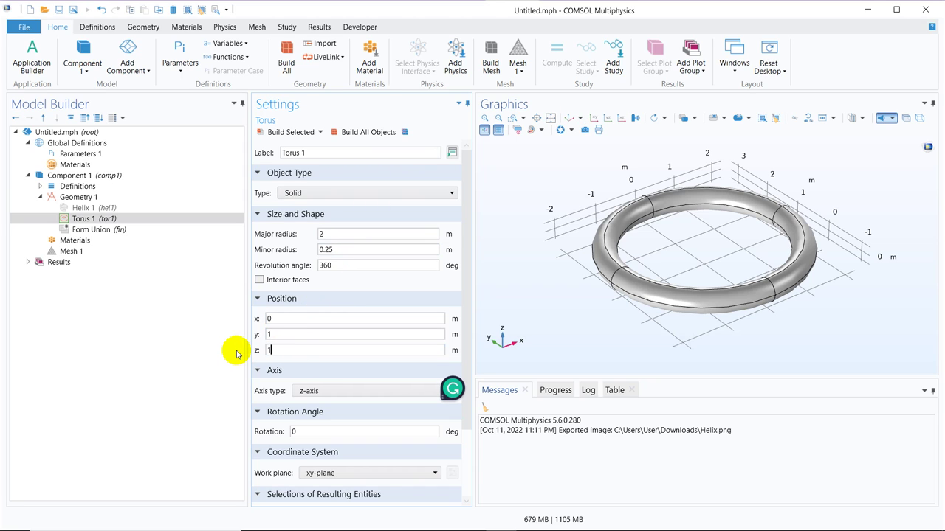
{"action": "left_click", "coordinate": [302, 137]}
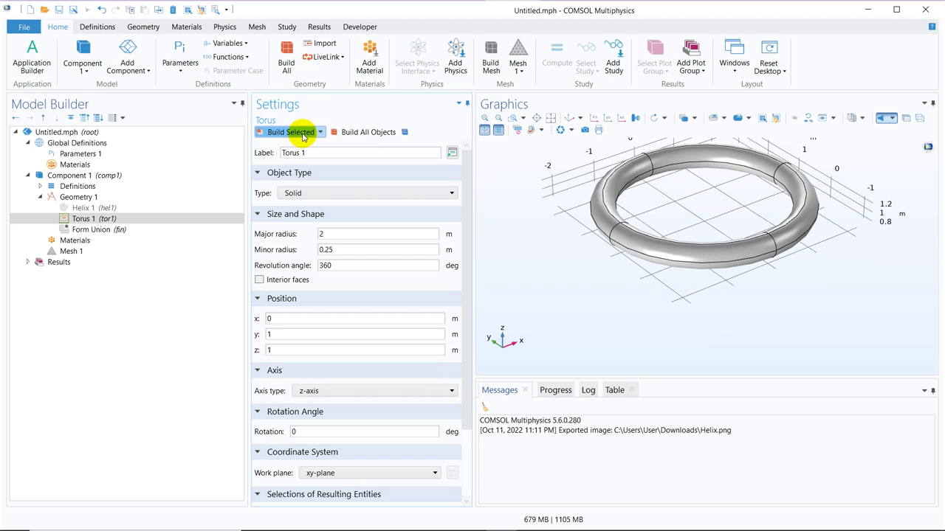
{"action": "left_click", "coordinate": [280, 353]}
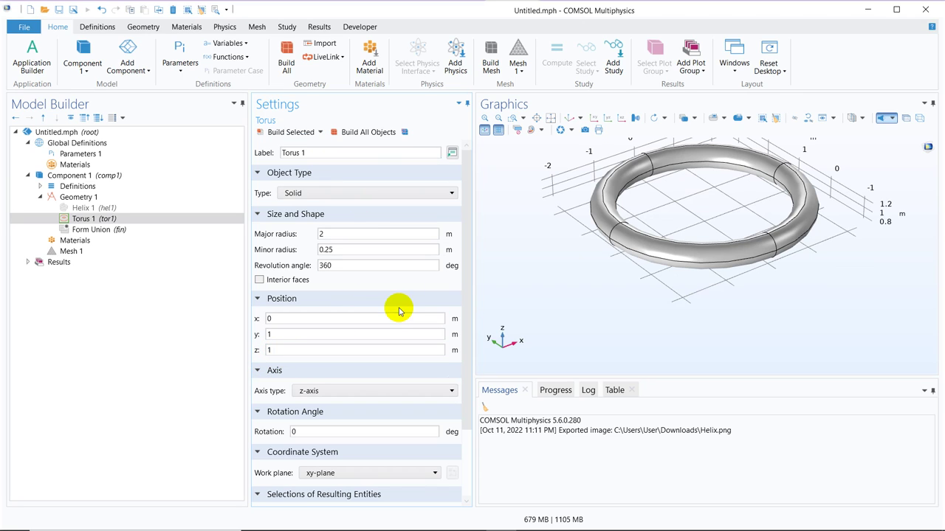
Change Torus 1's axis type from z-axis to y-axis and rebuild it as an upright ring
{"action": "left_click", "coordinate": [393, 392]}
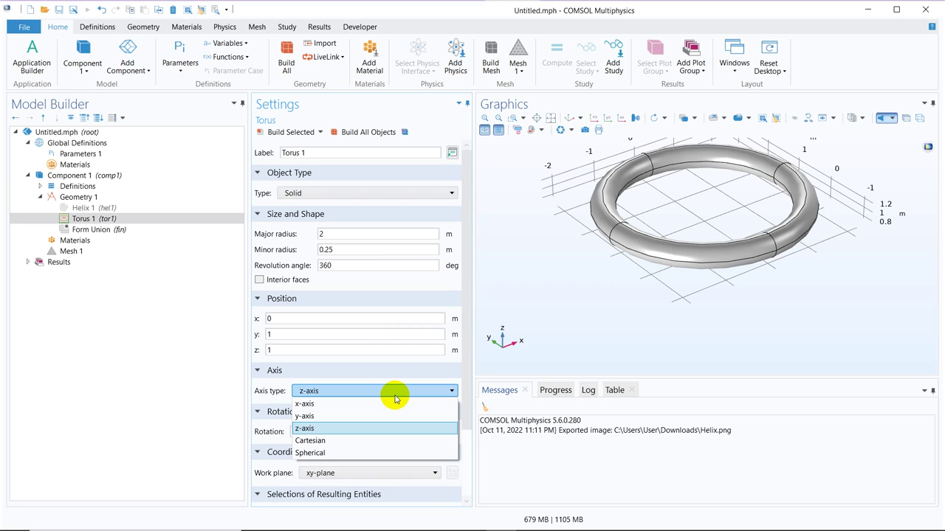
{"action": "left_click", "coordinate": [353, 431]}
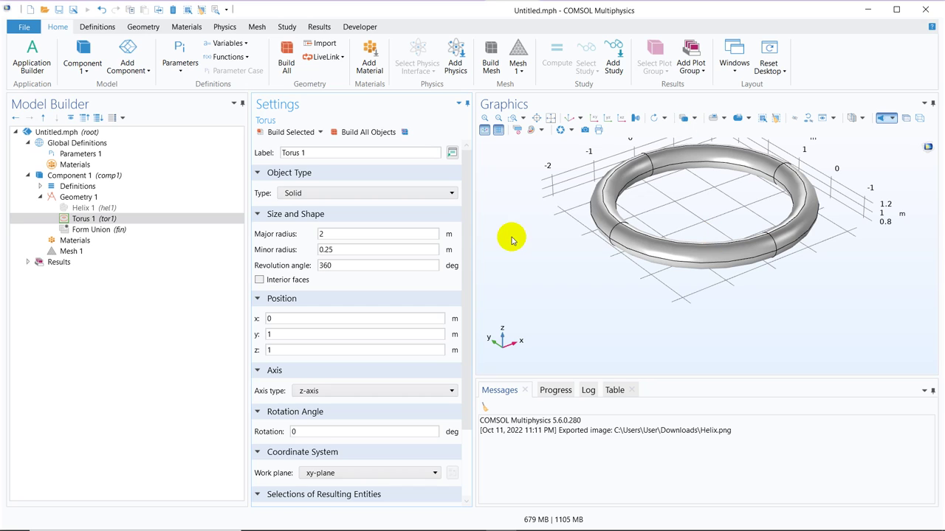
{"action": "left_click", "coordinate": [331, 396]}
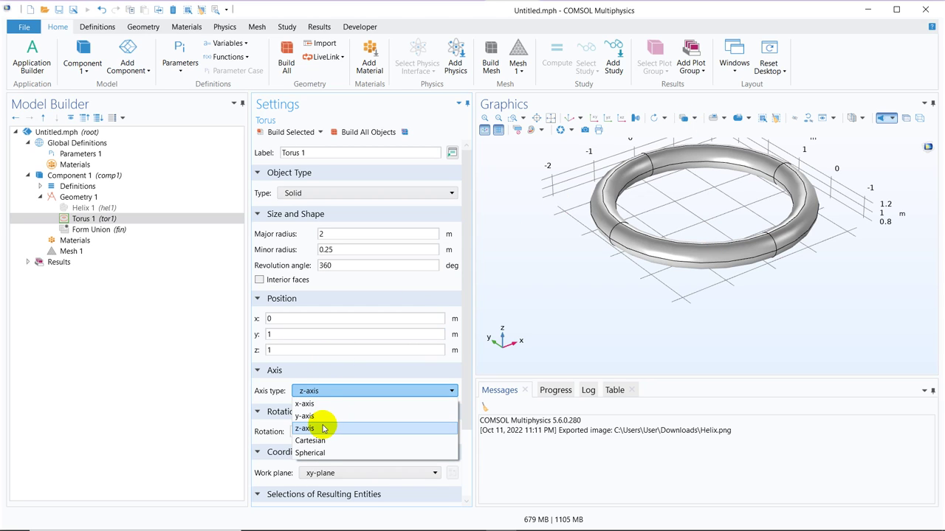
{"action": "left_click", "coordinate": [327, 418]}
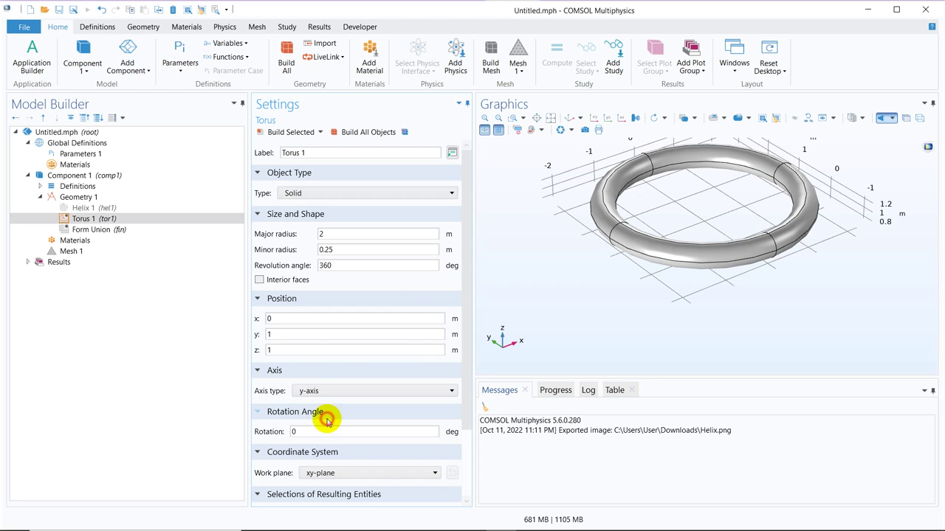
{"action": "left_click", "coordinate": [282, 134]}
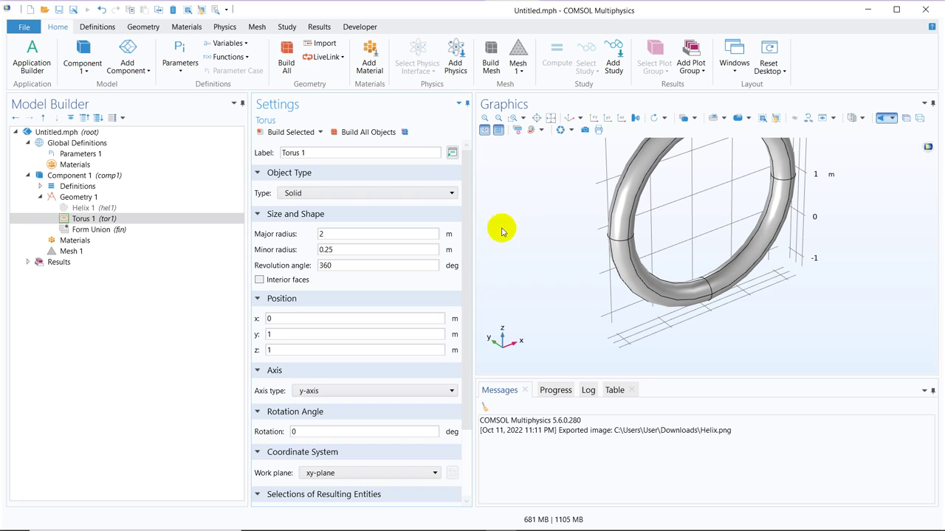
Give Torus 1 a Cartesian axis direction of (1, 1, 1) and rebuild it as a tilted ring
{"action": "scroll", "coordinate": [468, 227], "scroll_direction": "down", "scroll_amount": 3}
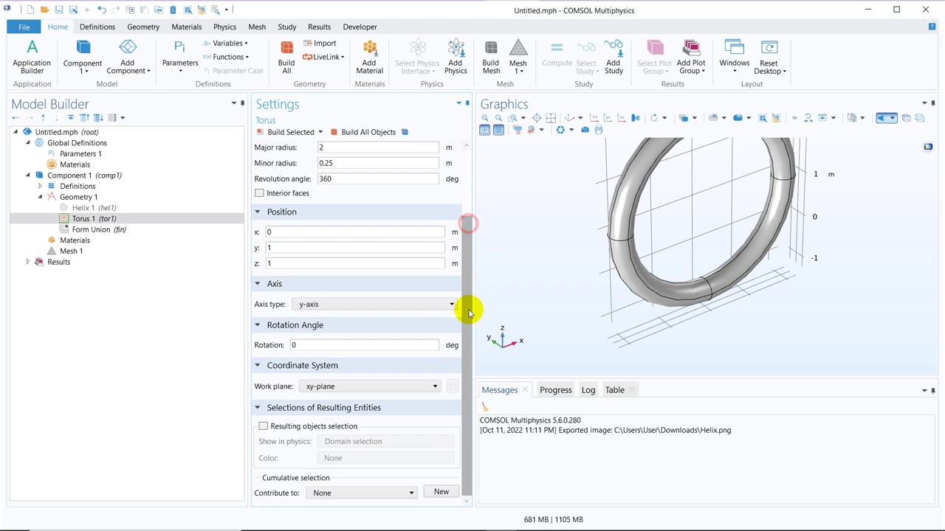
{"action": "left_click", "coordinate": [441, 304]}
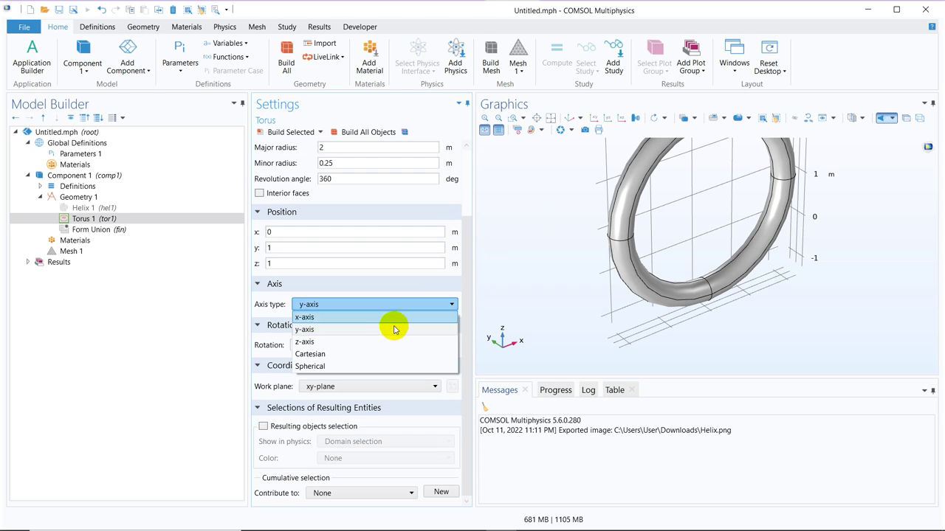
{"action": "left_click", "coordinate": [365, 354]}
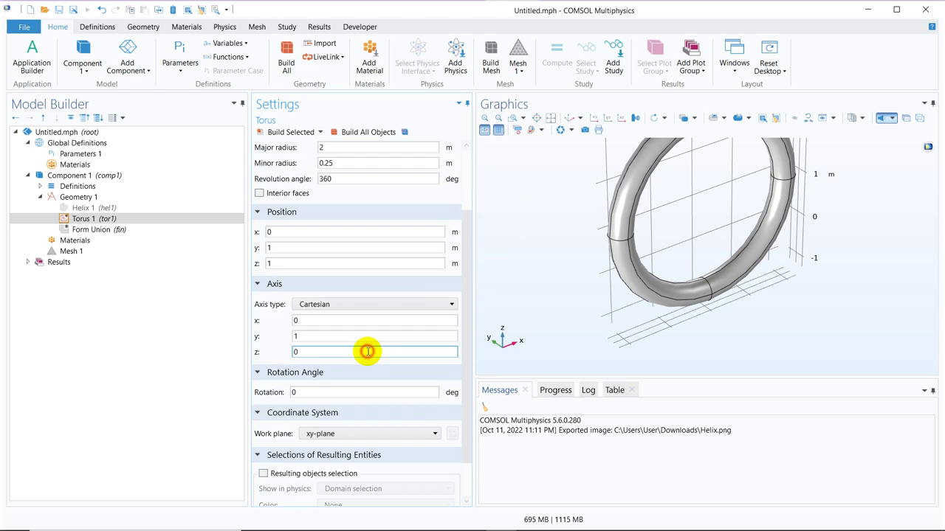
{"action": "double_click", "coordinate": [322, 347]}
{"action": "type", "text": "1"}
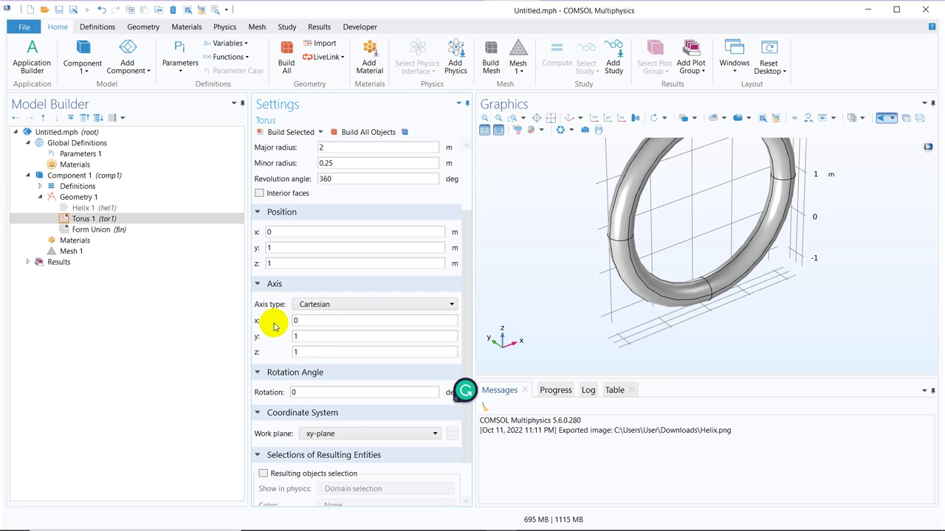
{"action": "double_click", "coordinate": [297, 320]}
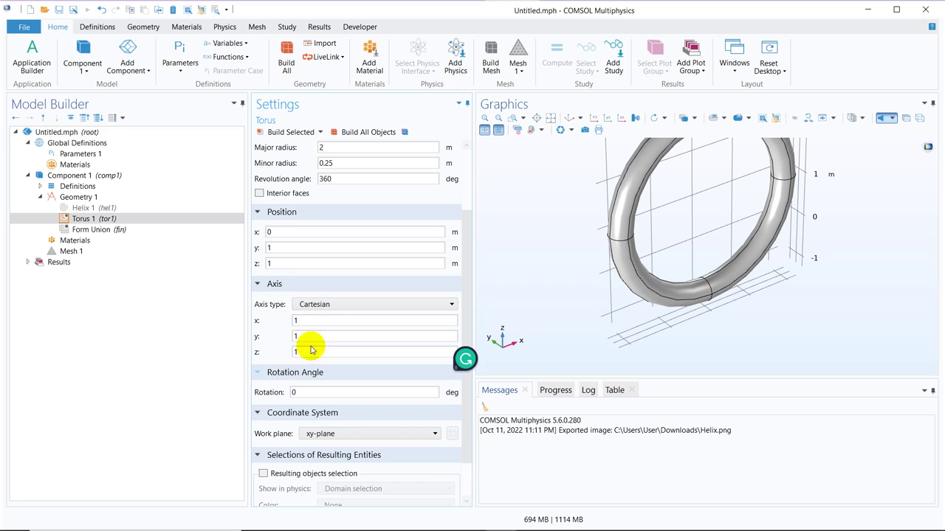
{"action": "left_click", "coordinate": [292, 133]}
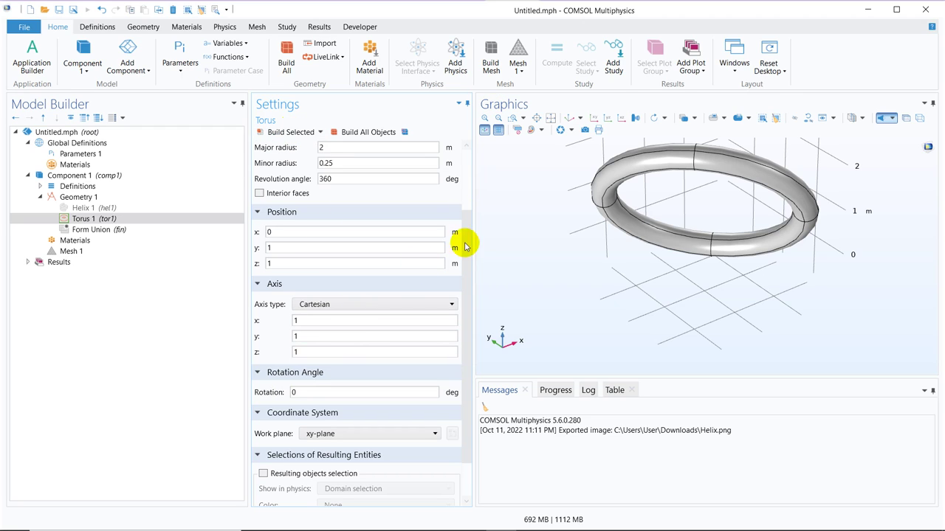
{"action": "left_click_drag", "start_coordinate": [466, 247], "coordinate": [451, 369]}
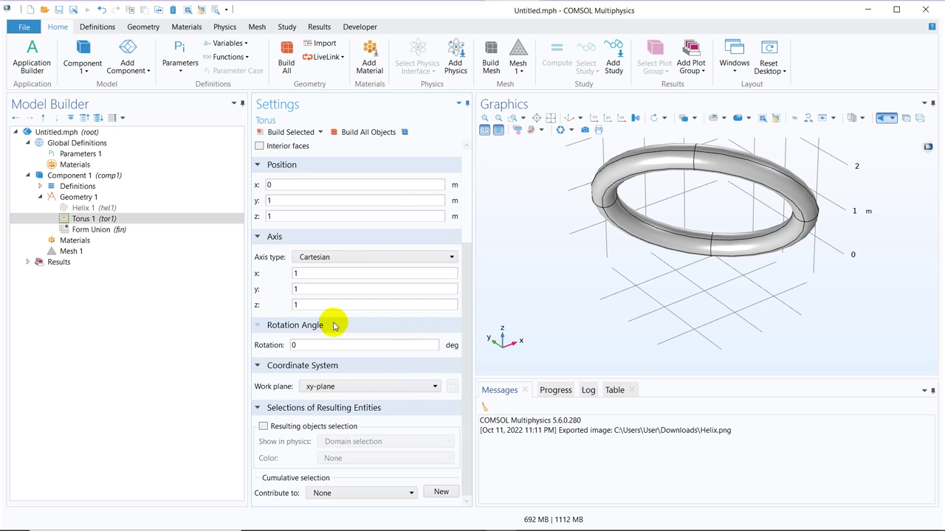
Switch Torus 1 to a spherical axis with phi changed from 45° to 90°, and rebuild all objects
{"action": "left_click", "coordinate": [409, 214]}
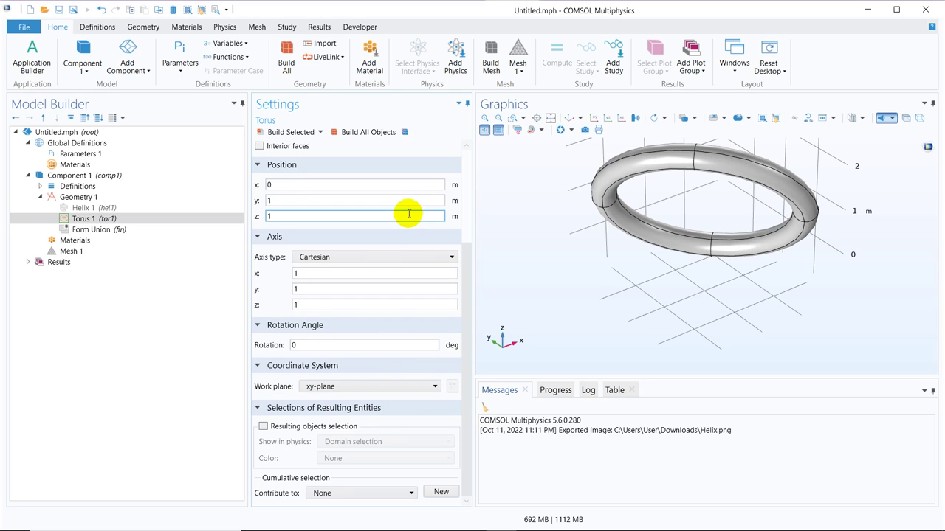
{"action": "left_click", "coordinate": [398, 257]}
{"action": "left_click", "coordinate": [354, 318]}
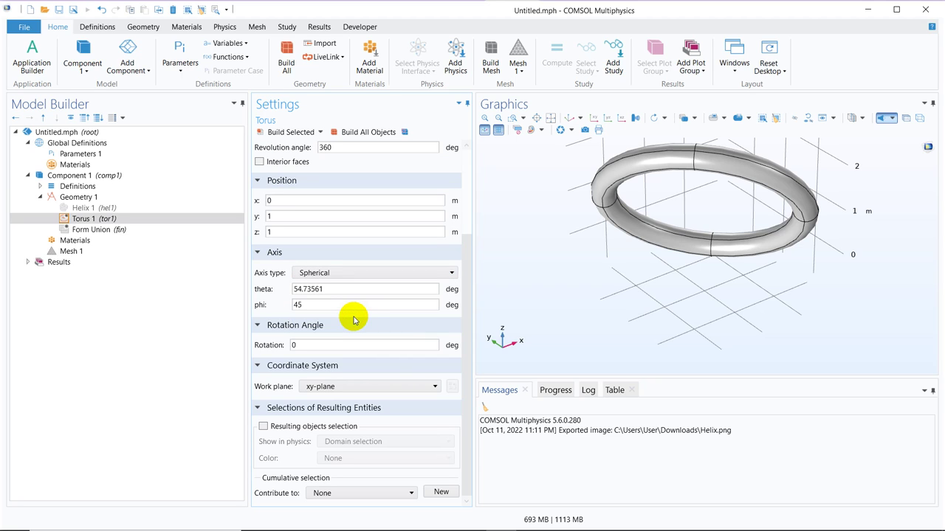
{"action": "left_click_drag", "start_coordinate": [321, 301], "coordinate": [268, 314]}
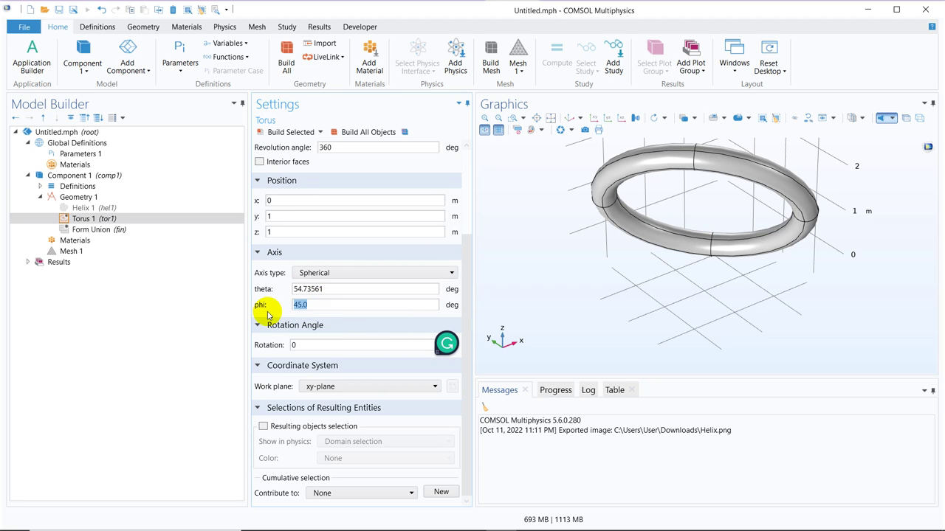
{"action": "type", "text": "90"}
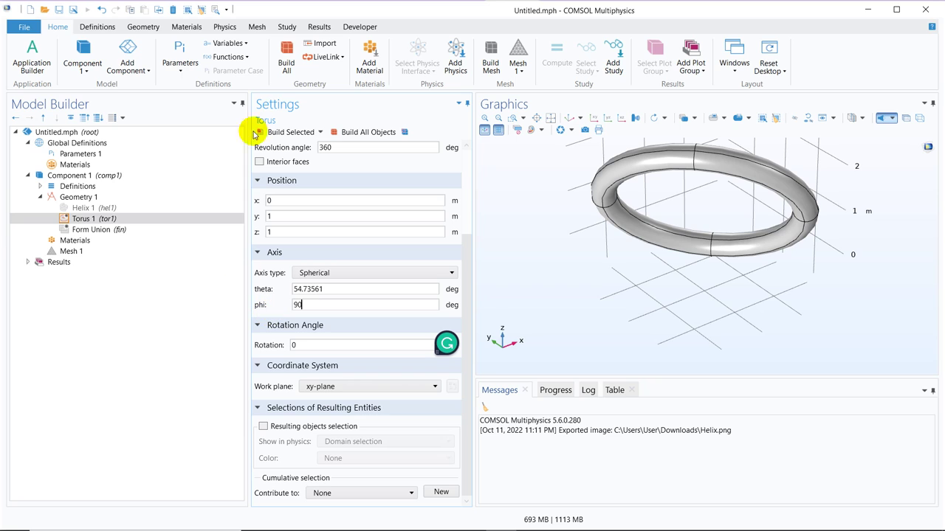
{"action": "left_click", "coordinate": [358, 133]}
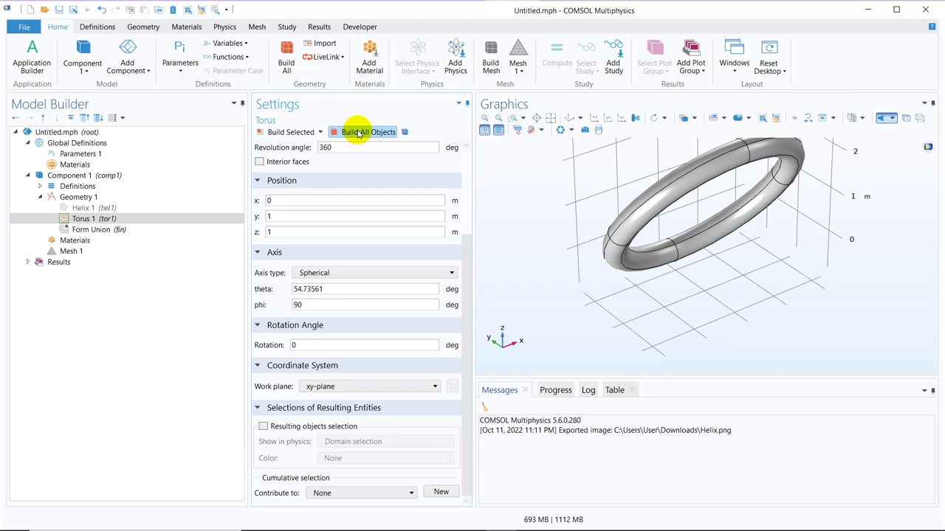